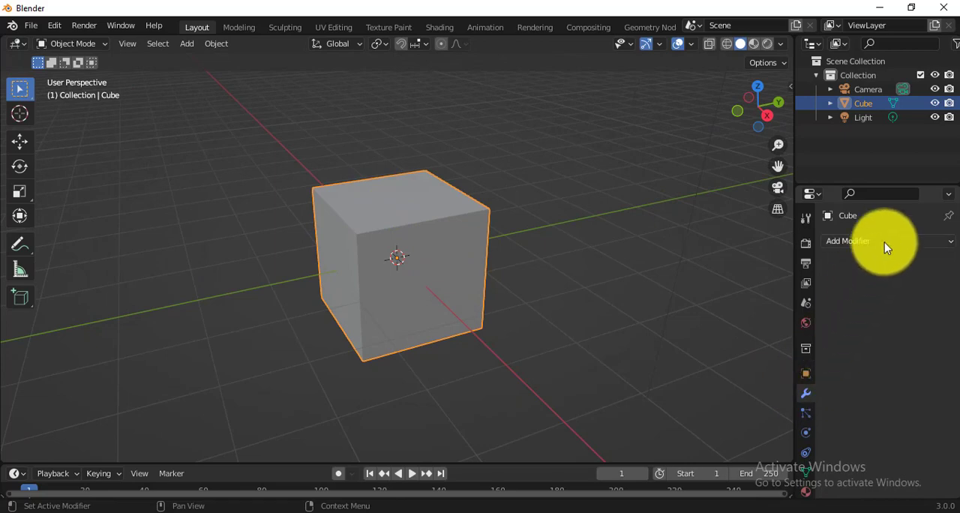
Step: Add a Subdivision Surface modifier to the cube and set its viewport levels to 3
click(884, 241)
scroll(680, 433, down, 4)
scroll(680, 429, down, 4)
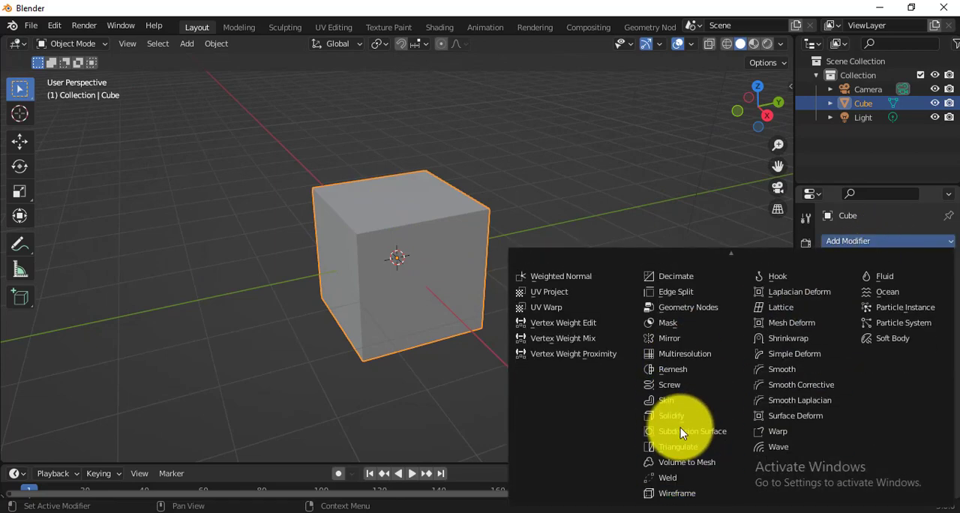
click(680, 431)
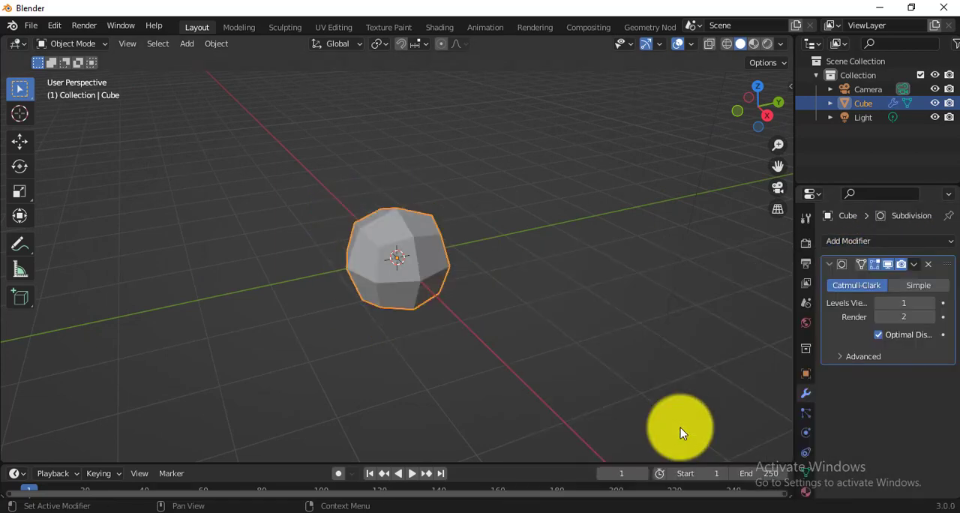
click(931, 303)
click(930, 303)
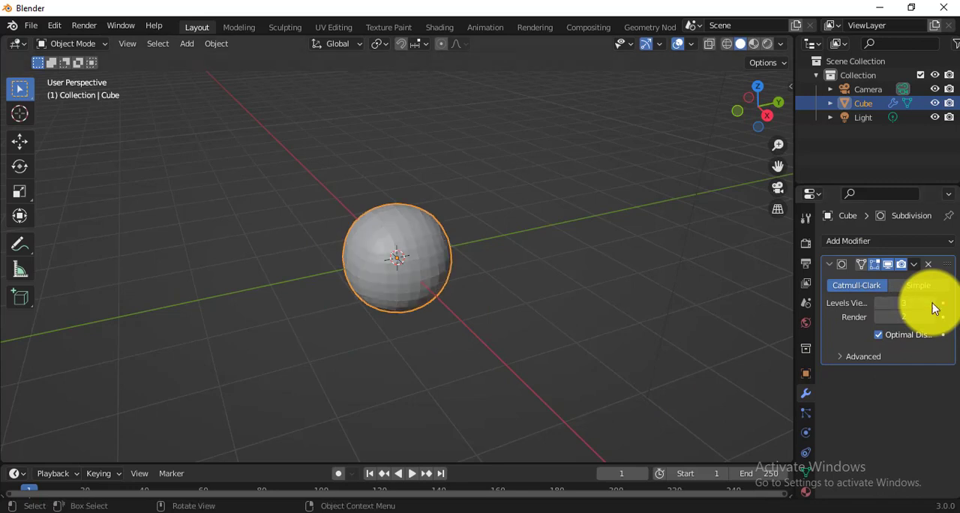
Step: Apply the cube's Subdivision modifier and shade the resulting sphere smooth
click(913, 264)
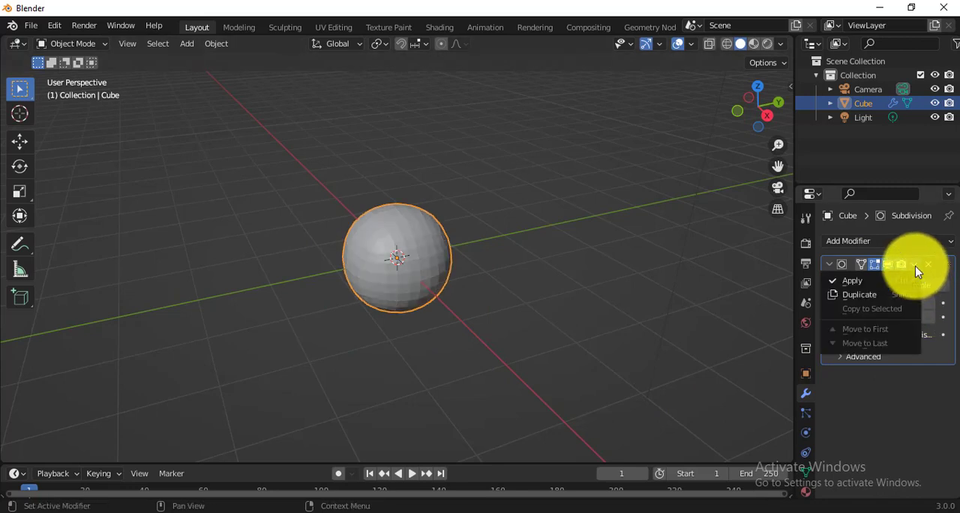
click(859, 282)
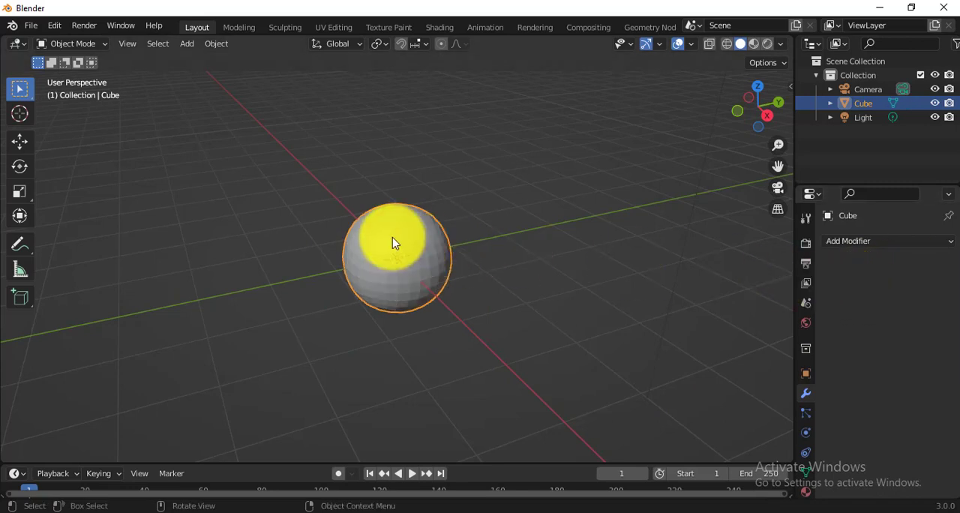
right_click(395, 243)
click(377, 242)
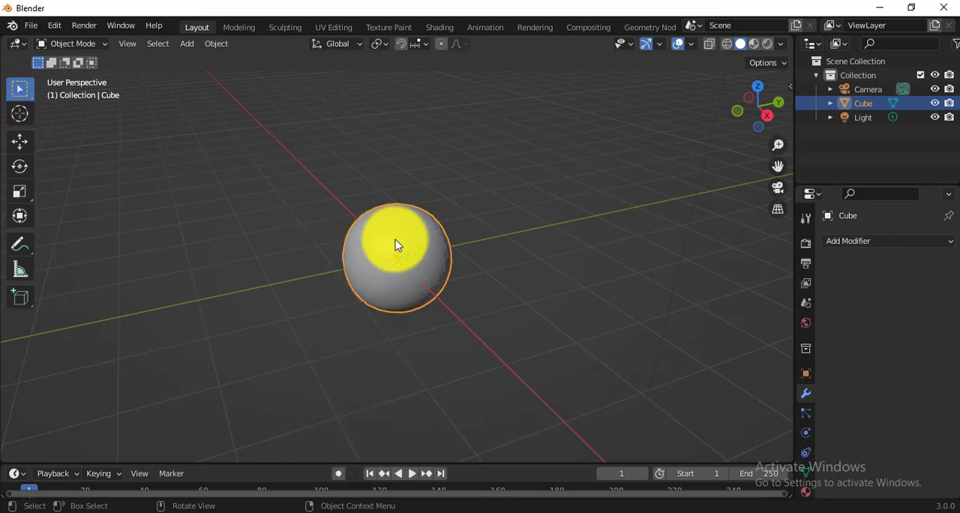
Step: Add a plane mesh to the scene and move it straight up above the sphere
scroll(397, 245, up, 2)
scroll(398, 245, down, 5)
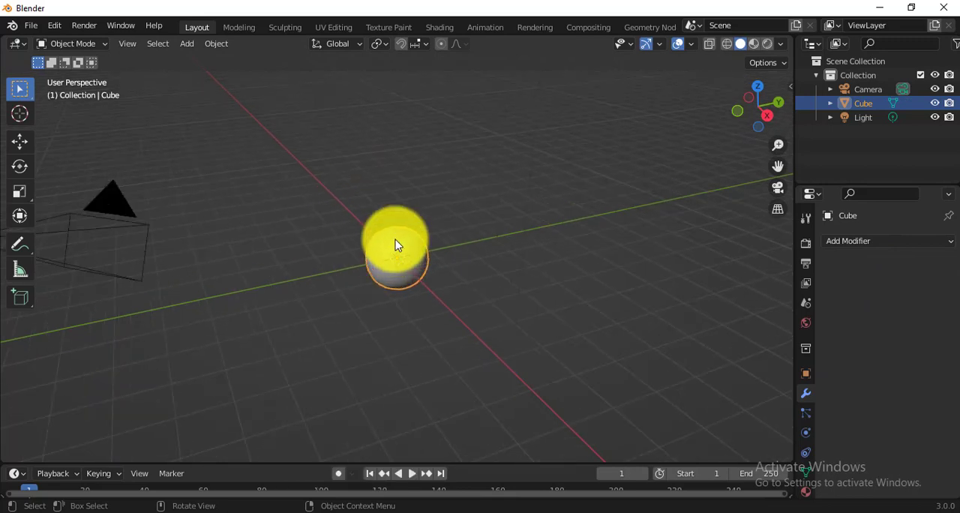
key(shift+a)
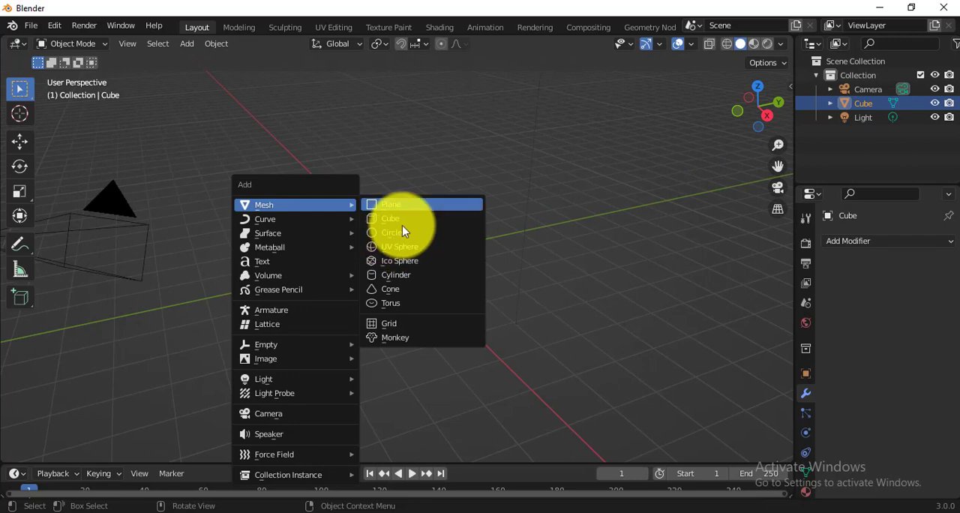
click(413, 203)
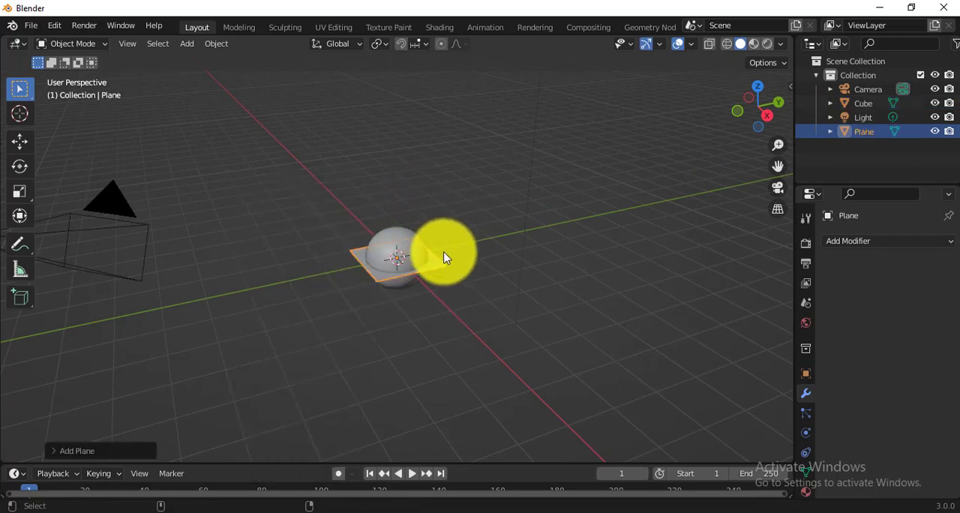
key(shift+space)
click(407, 280)
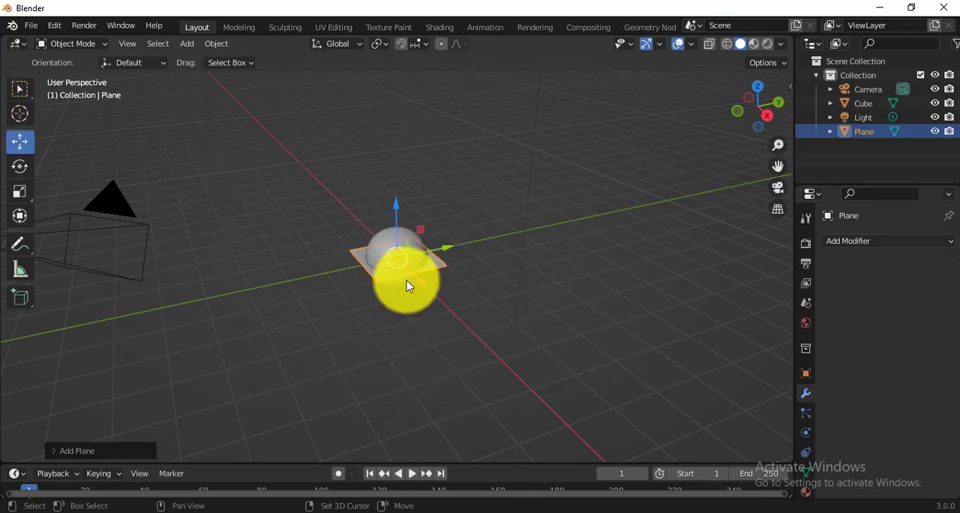
drag(405, 269, 388, 162)
Step: Scale the plane up until it extends well beyond the sphere on all sides and raise it higher
key(s)
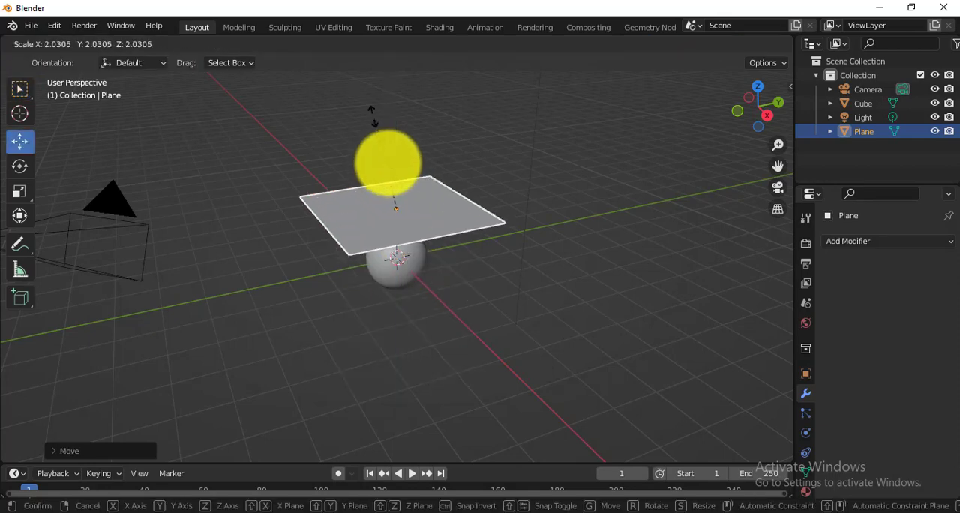
click(346, 460)
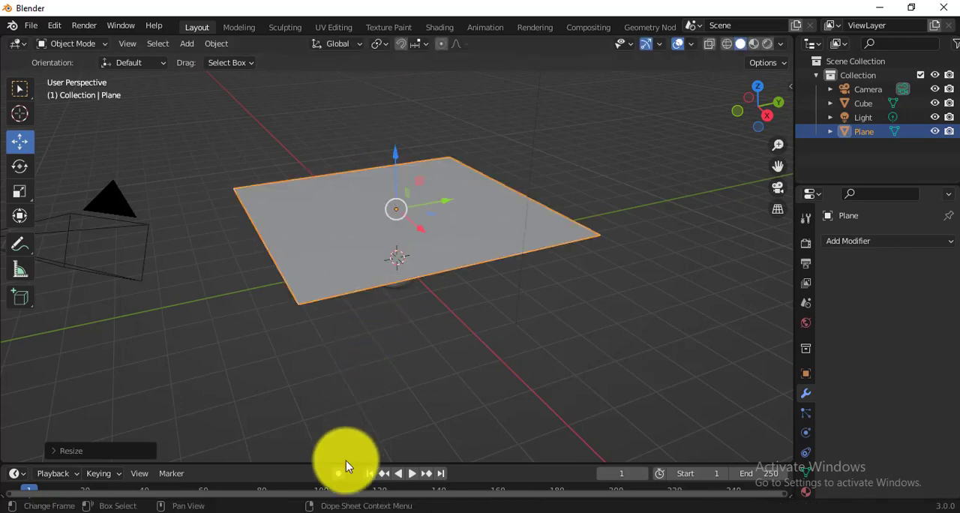
drag(396, 160, 385, 101)
Step: Subdivide the plane's mesh in Edit Mode with 40 cuts and return to Object Mode
middle_drag(385, 101, 426, 275)
key(Tab)
right_click(363, 190)
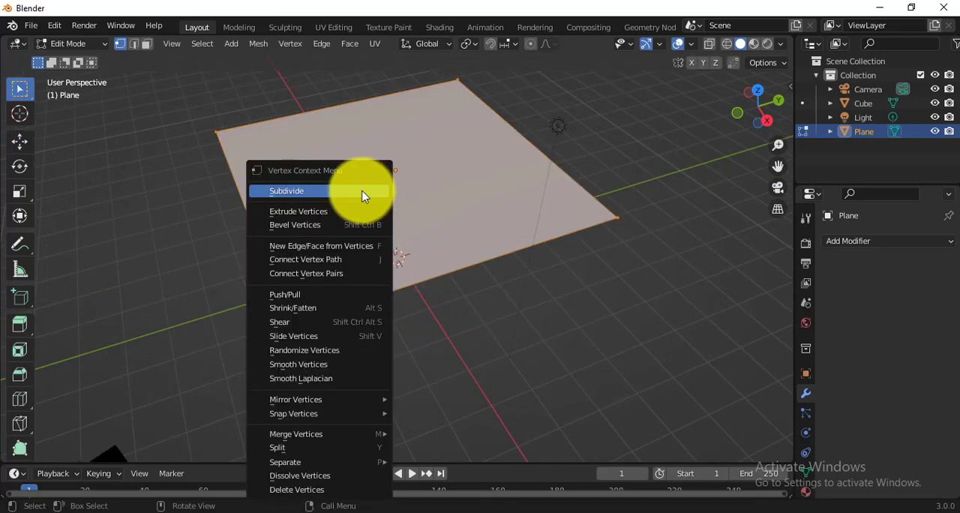
click(359, 190)
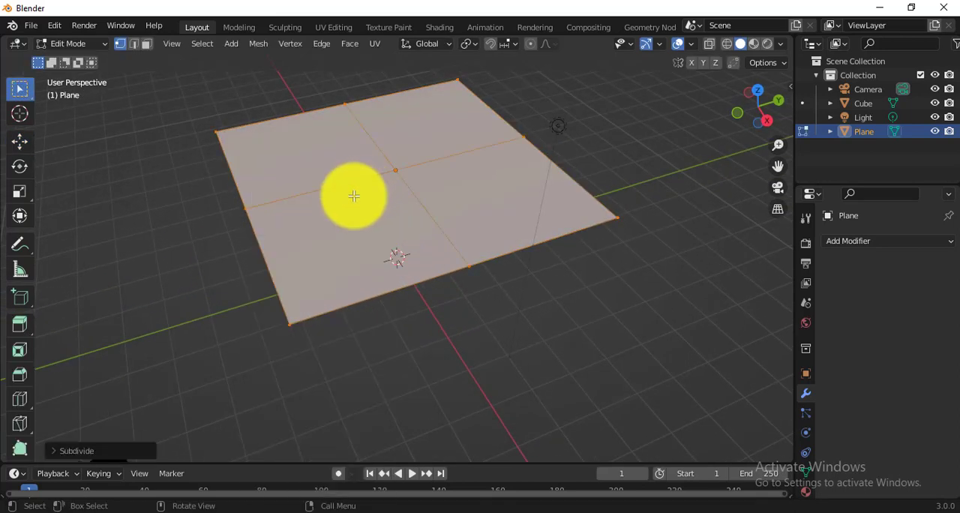
click(92, 451)
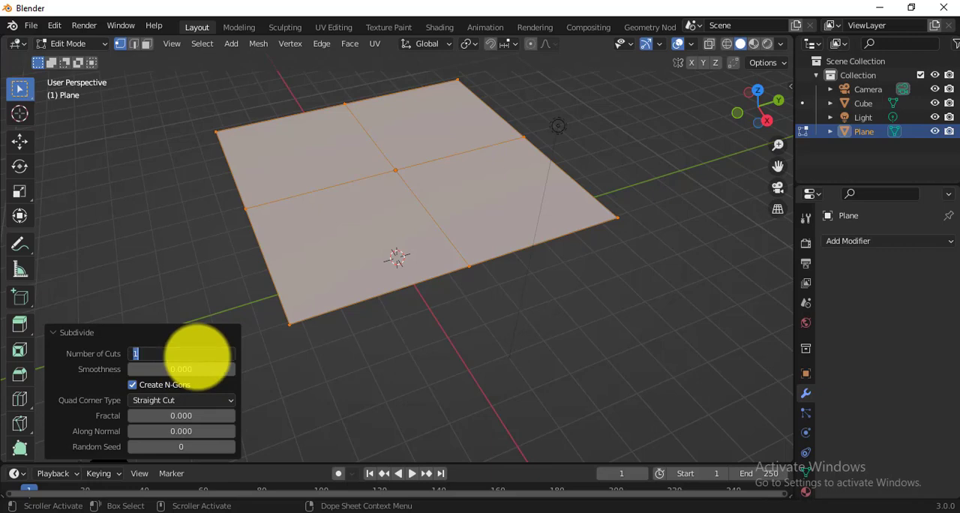
key(Return)
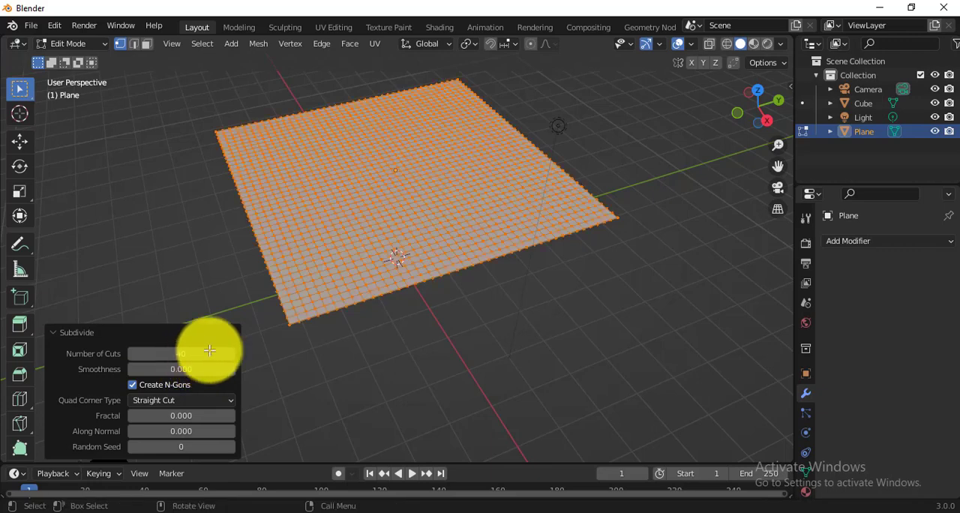
key(Tab)
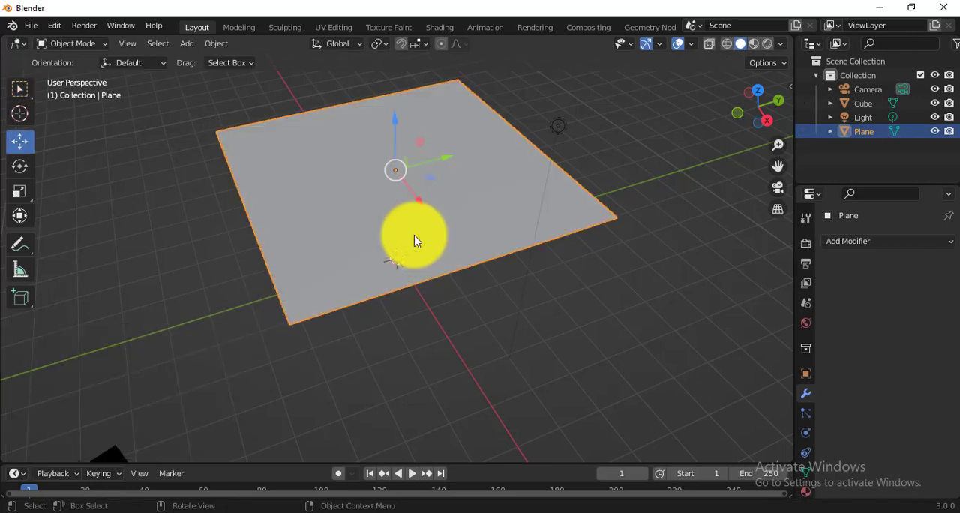
Step: Select the sphere beneath the plane and enable Collision physics on it
middle_drag(414, 236, 414, 235)
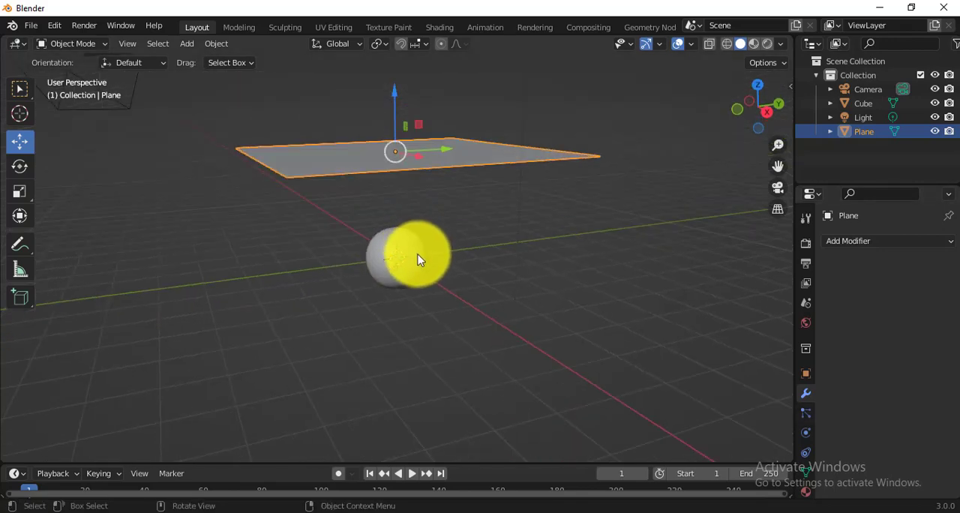
click(417, 255)
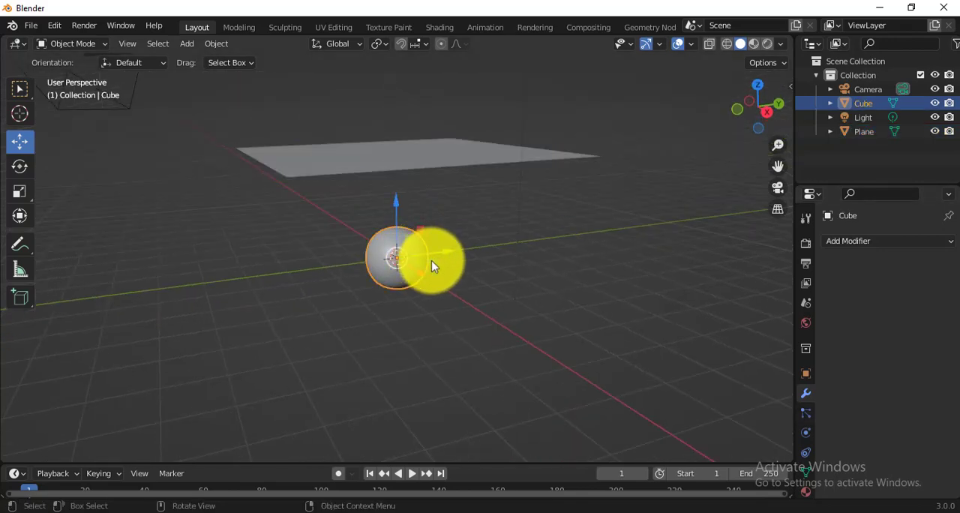
click(806, 419)
click(806, 432)
click(888, 257)
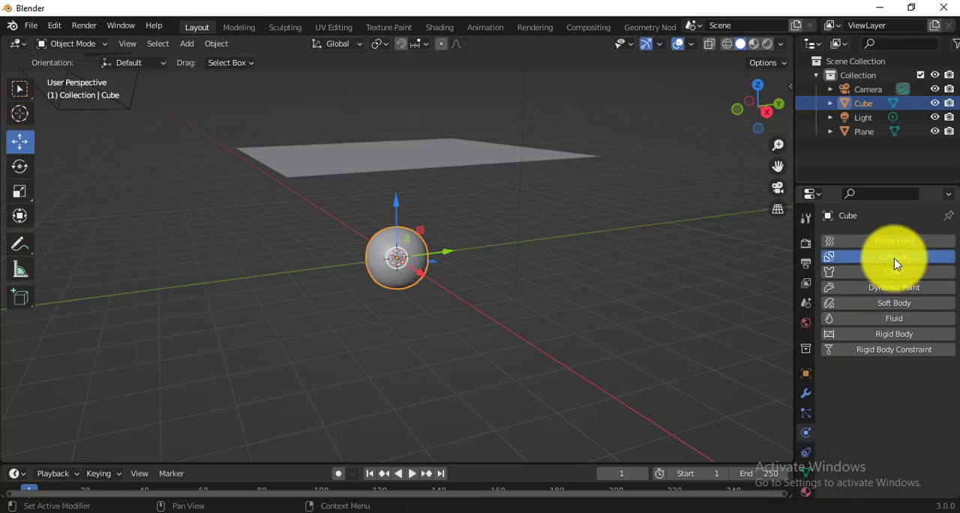
Step: Give the plane Cloth physics and enable Internal Springs for the cloth
click(394, 156)
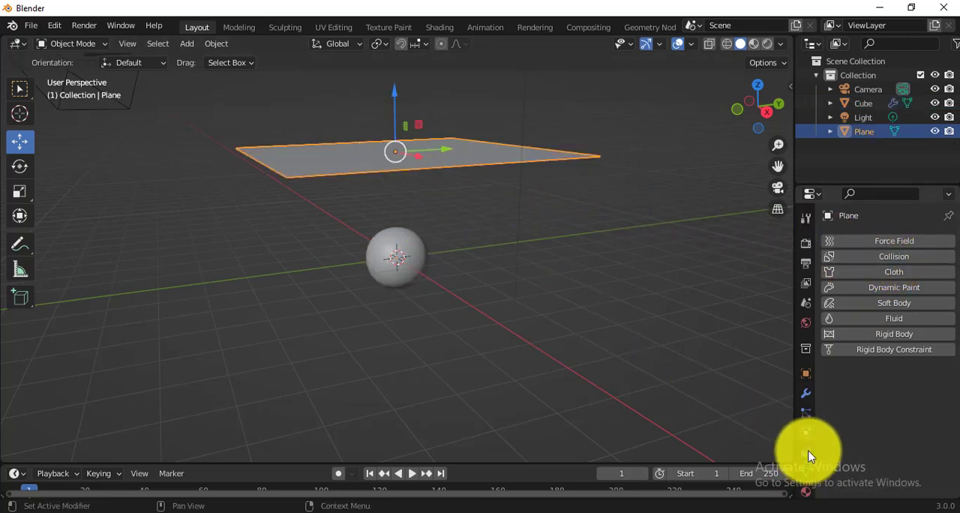
click(895, 273)
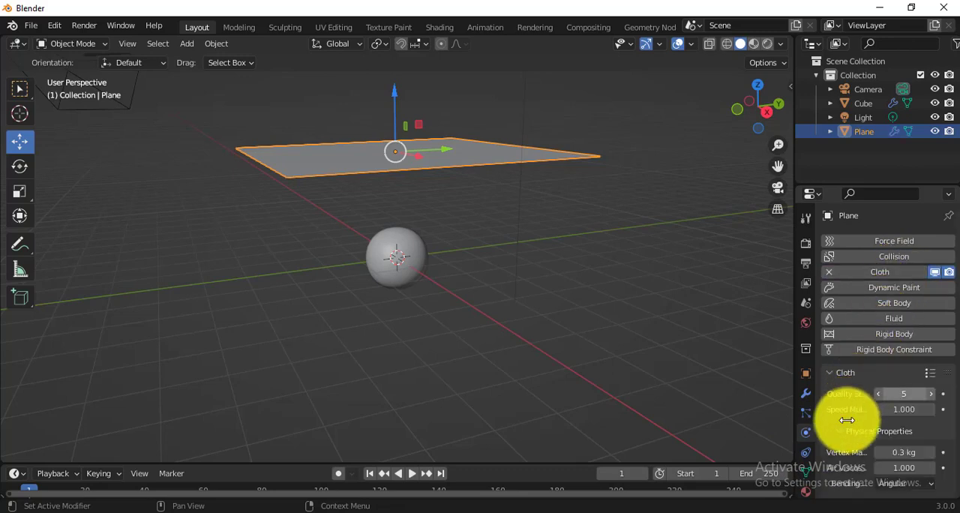
scroll(848, 423, down, 2)
scroll(848, 425, down, 5)
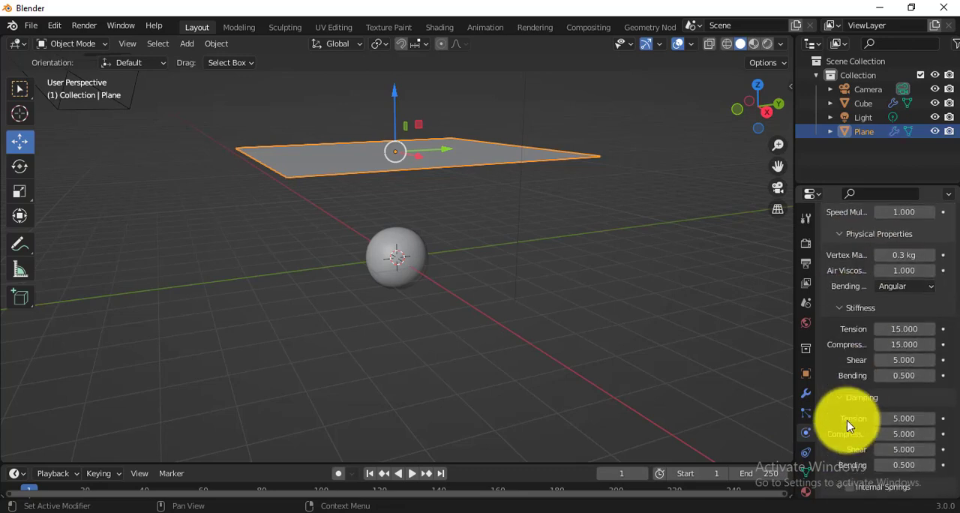
scroll(848, 425, down, 3)
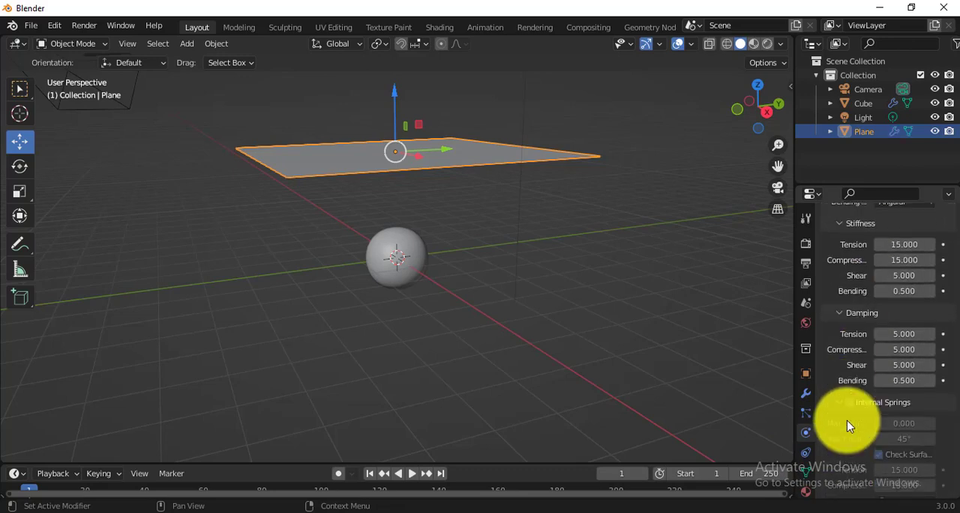
scroll(848, 425, down, 4)
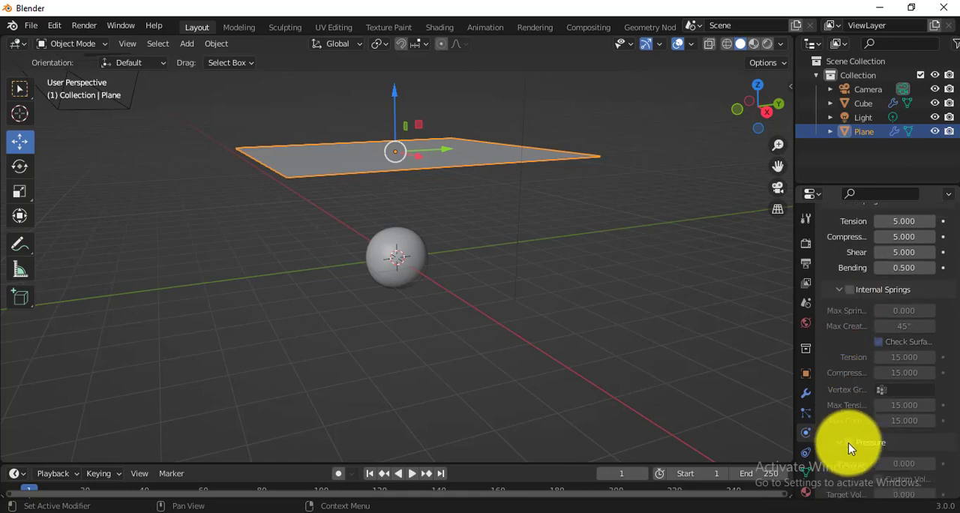
click(849, 291)
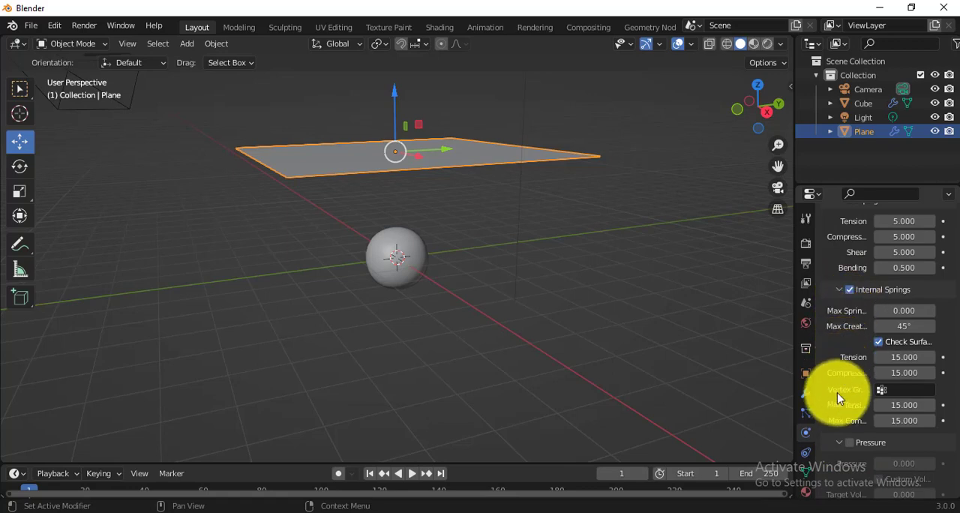
Step: Set the cloth's collision quality to 4 and enable Self Collisions
scroll(837, 399, down, 5)
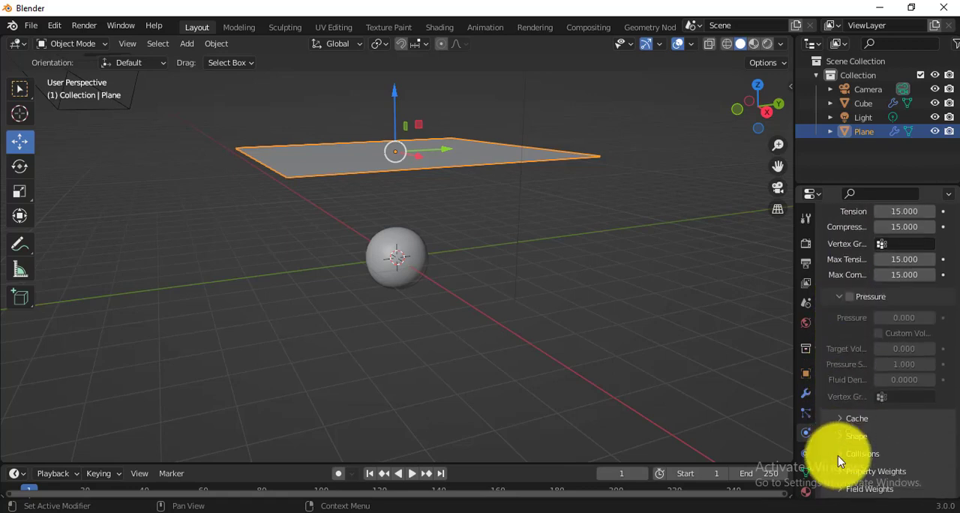
click(837, 455)
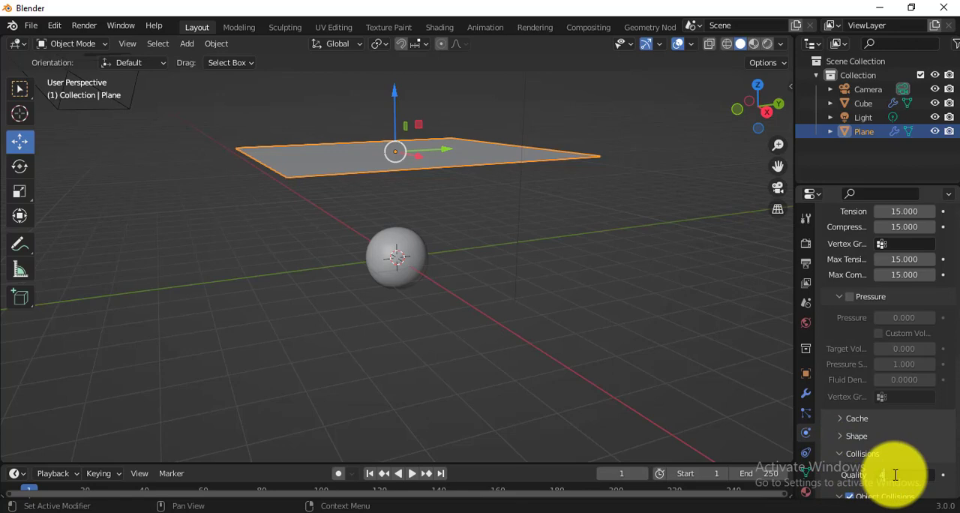
scroll(850, 425, down, 6)
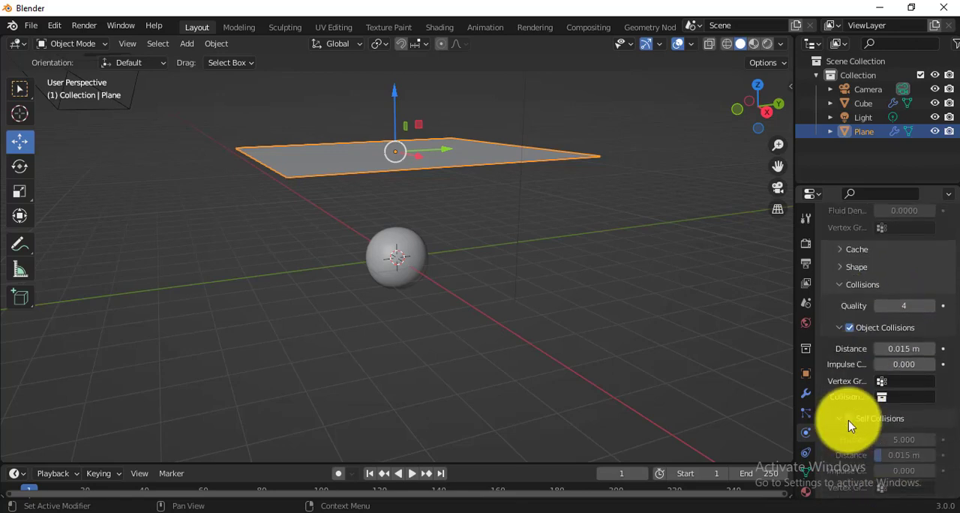
click(848, 419)
scroll(848, 420, down, 1)
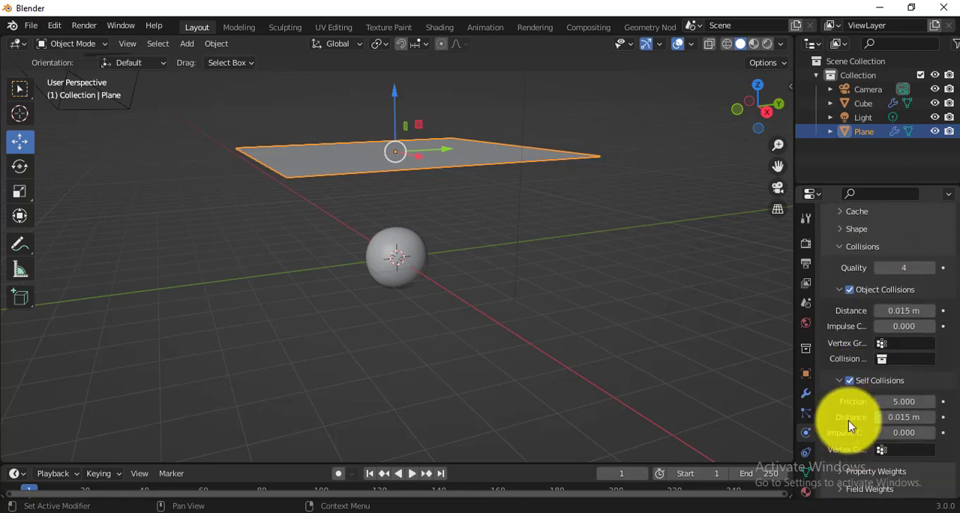
Step: Play the cloth simulation until the plane drapes over the sphere and pause it at frame 57
click(409, 479)
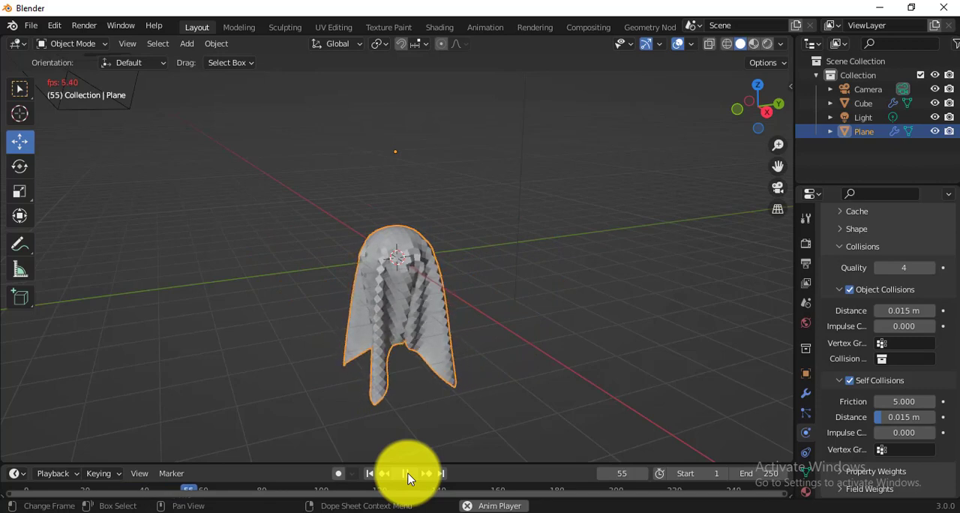
click(409, 479)
scroll(392, 318, up, 3)
middle_drag(390, 318, 454, 333)
right_click(456, 330)
mouse_move(450, 302)
click(494, 334)
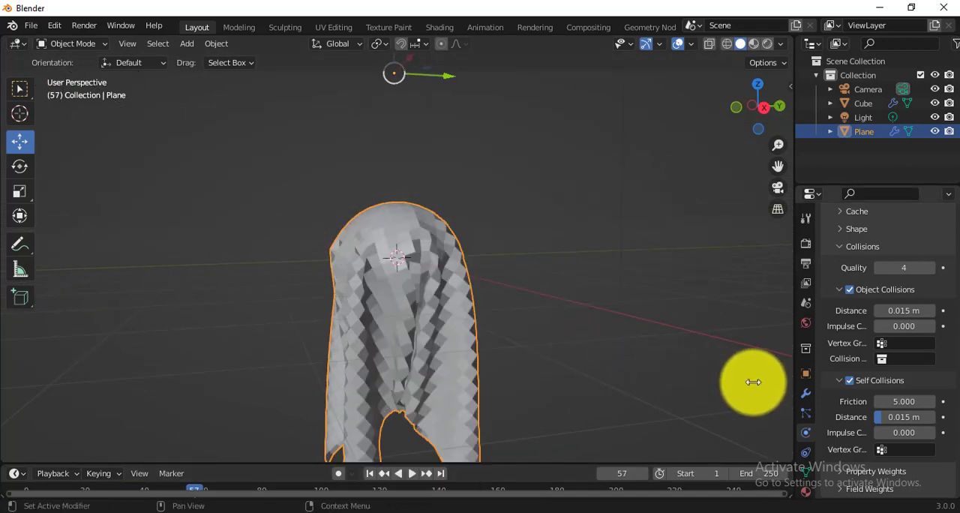
Step: Add a Subdivision Surface modifier to the draped cloth plane
click(804, 392)
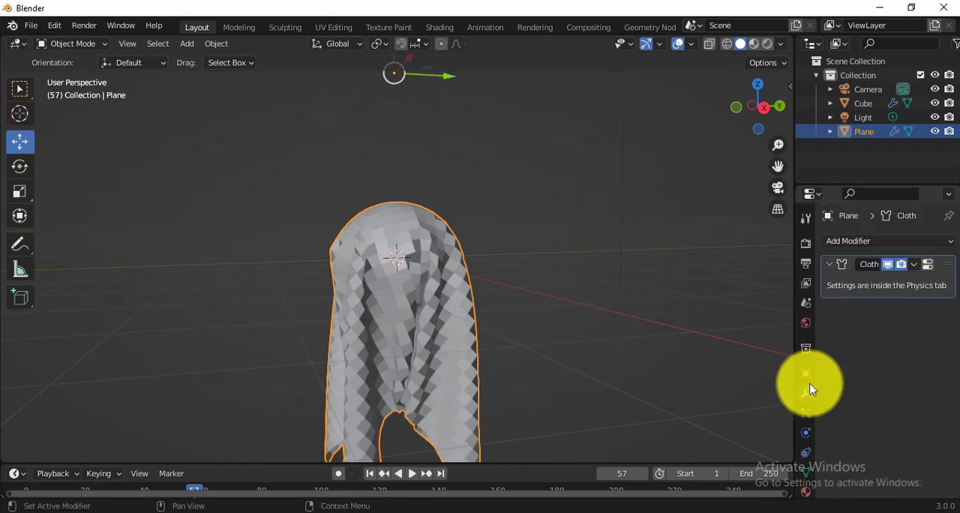
click(913, 264)
click(888, 241)
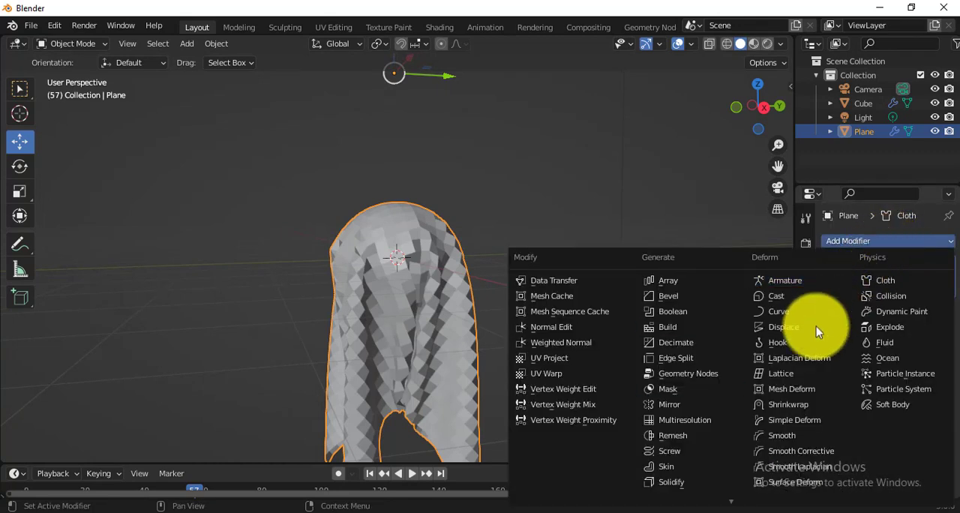
scroll(686, 477, down, 1)
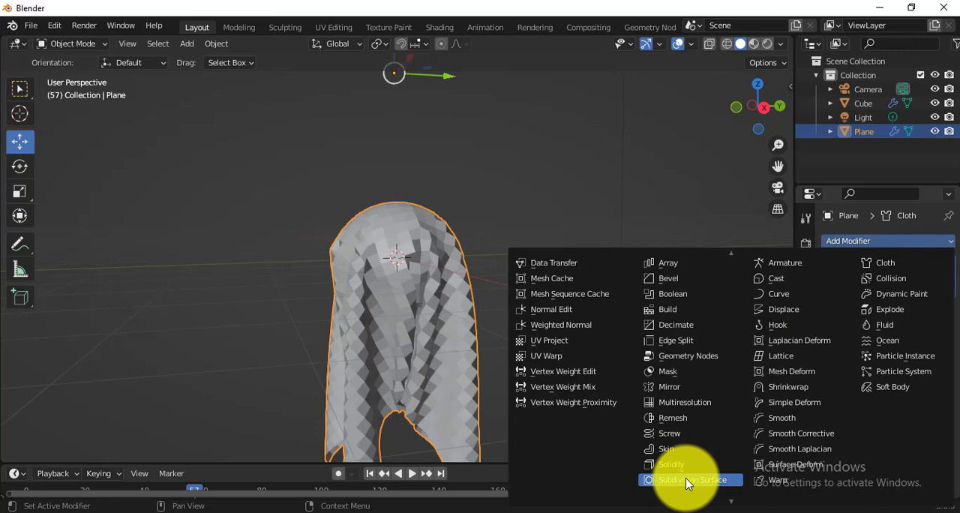
click(687, 480)
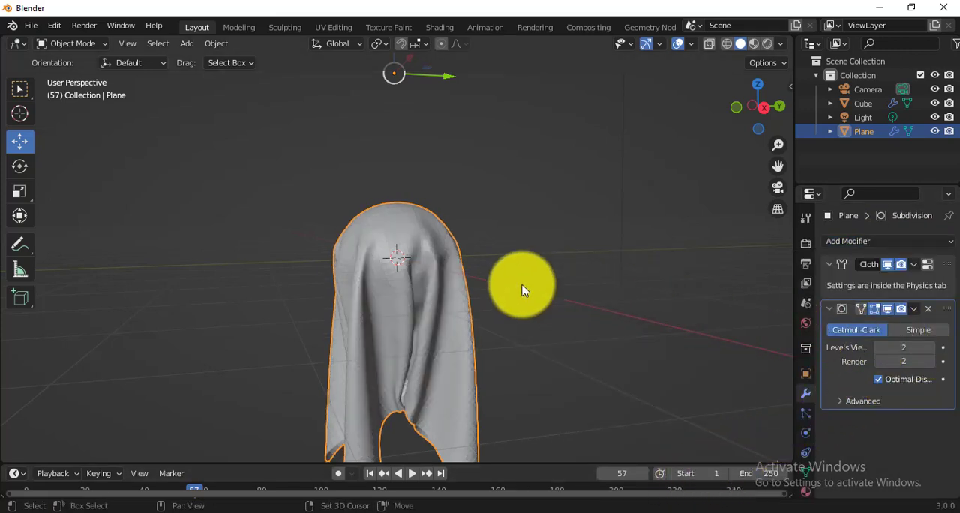
shift+middle_drag(524, 289, 522, 229)
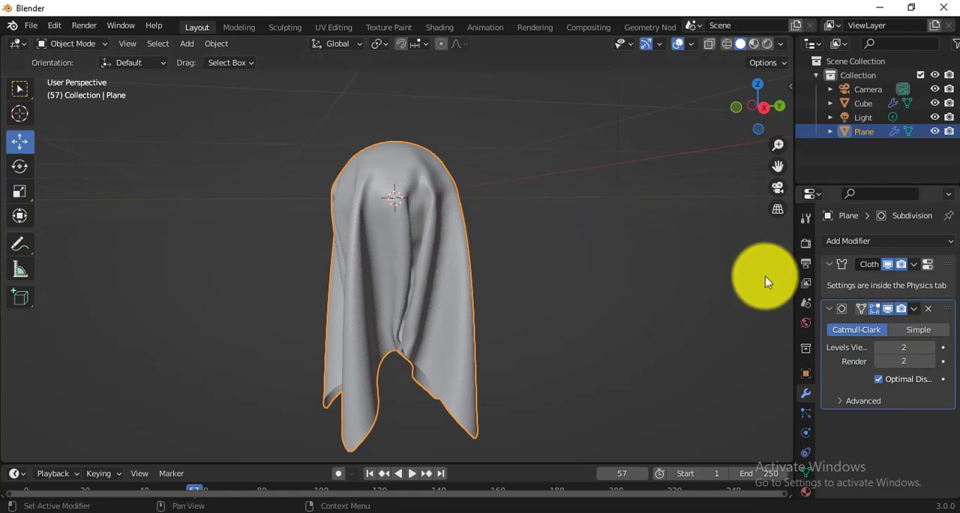
click(917, 308)
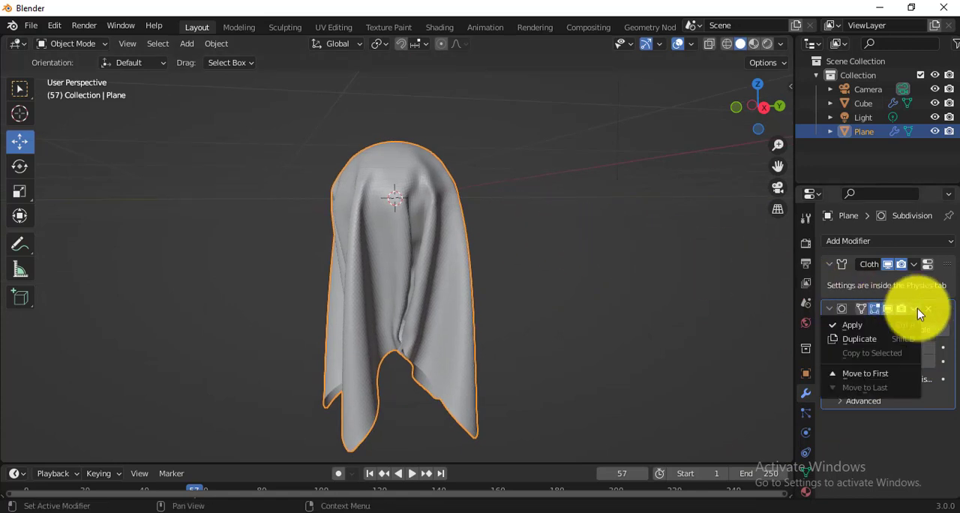
click(862, 324)
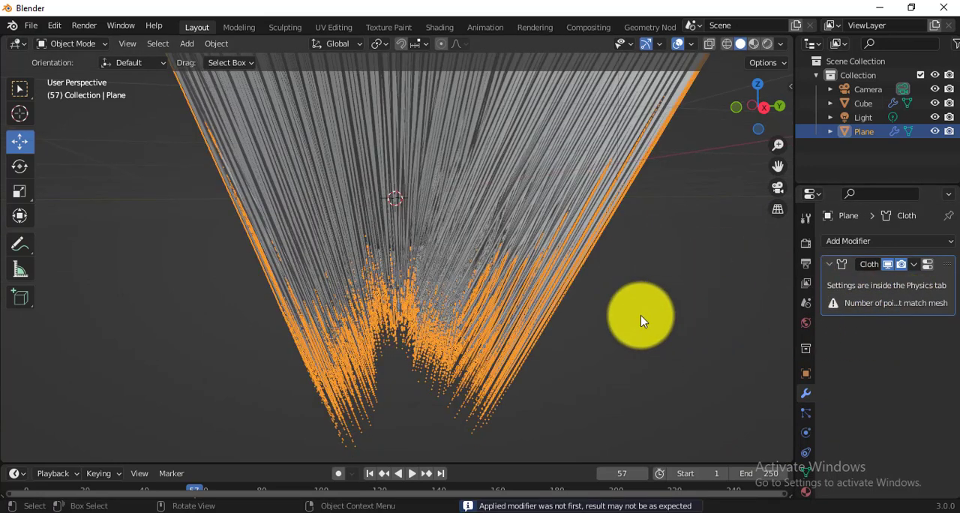
key(ctrl+z)
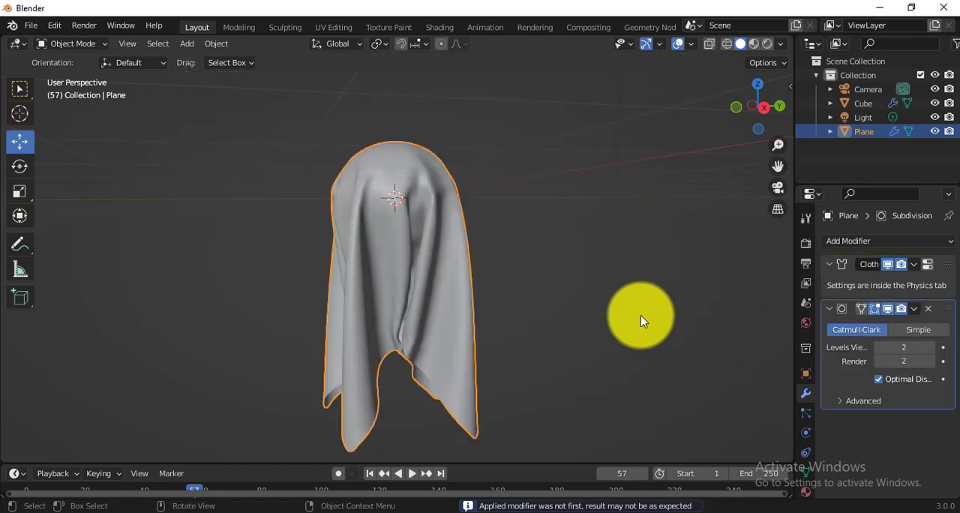
Step: Apply the Cloth modifier on the draped plane first, followed by its Subdivision modifier
click(914, 266)
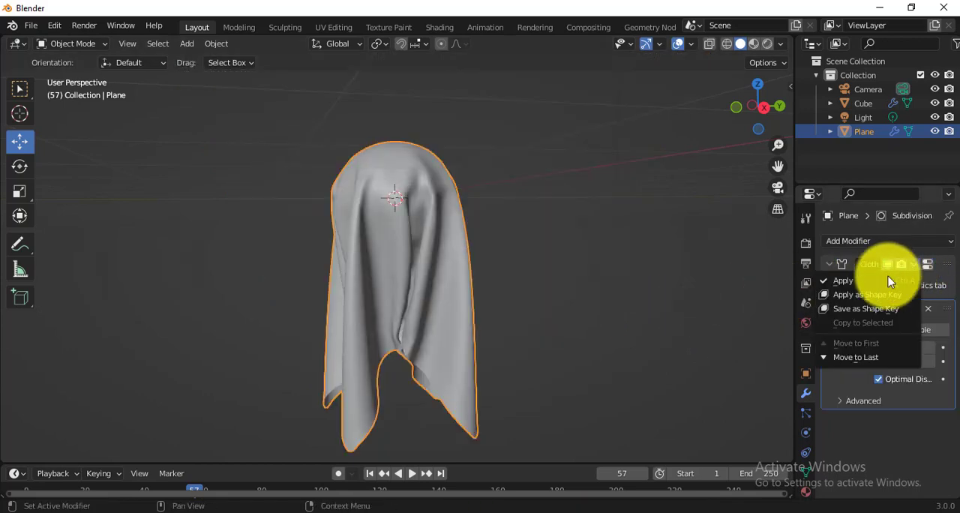
click(849, 285)
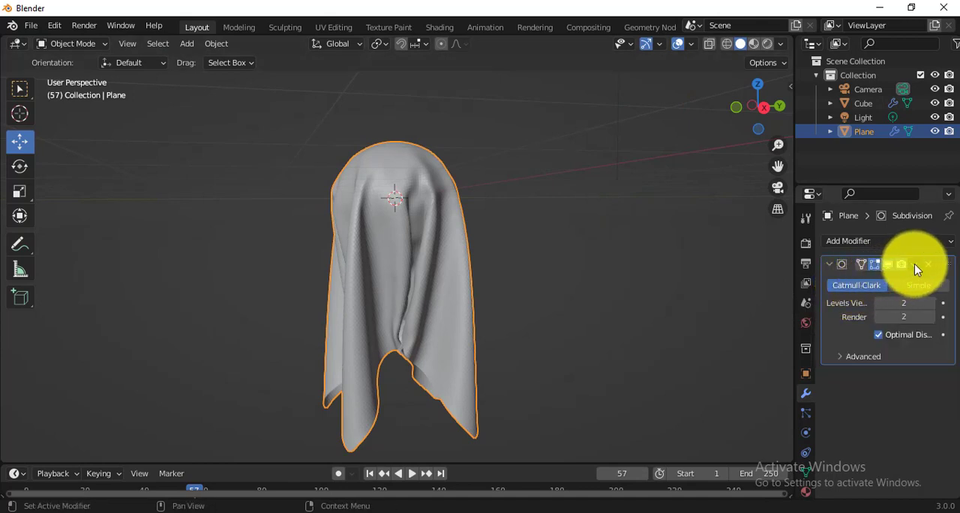
click(915, 266)
click(863, 279)
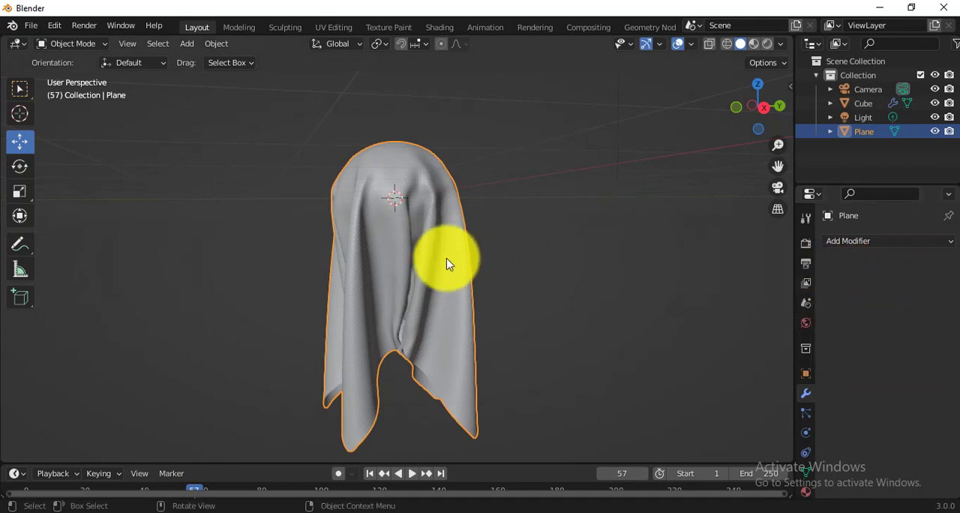
key(Tab)
key(Tab)
middle_drag(447, 264, 225, 341)
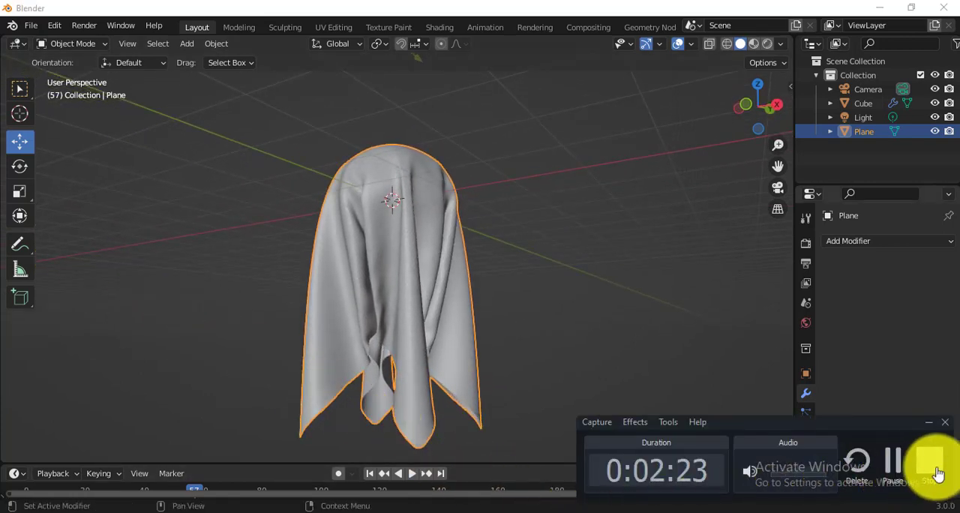
click(927, 459)
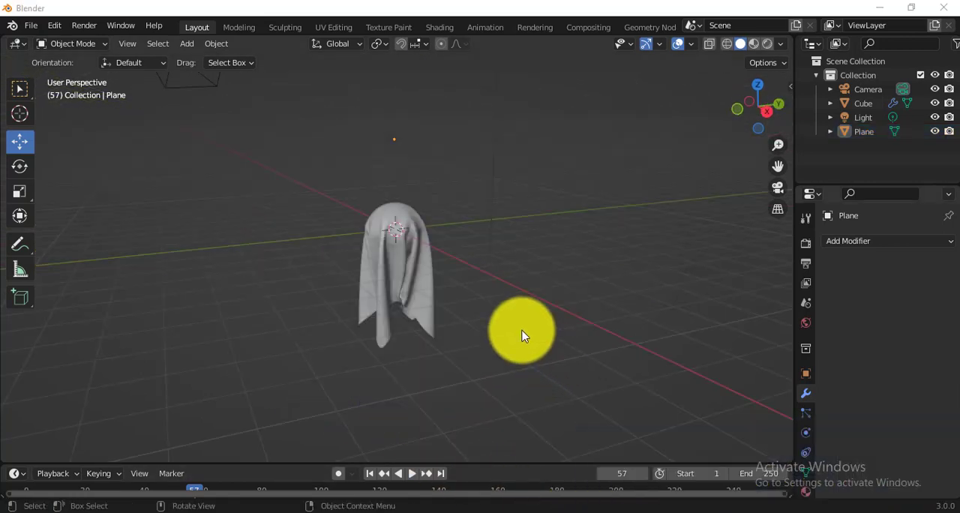
middle_drag(538, 300, 457, 240)
scroll(456, 240, up, 2)
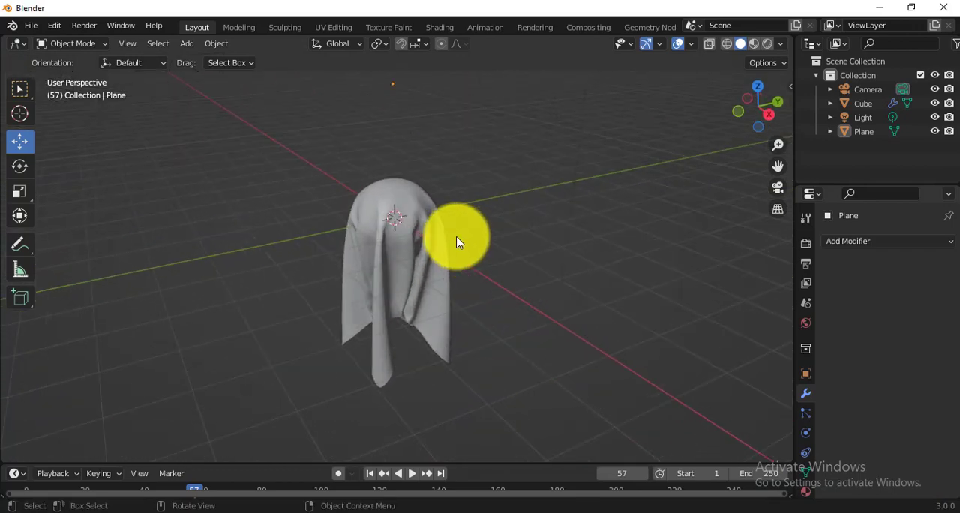
Step: Select the draped cloth together with its sphere and the light, and raise them about 3.8 m along Z
click(408, 194)
drag(292, 162, 585, 390)
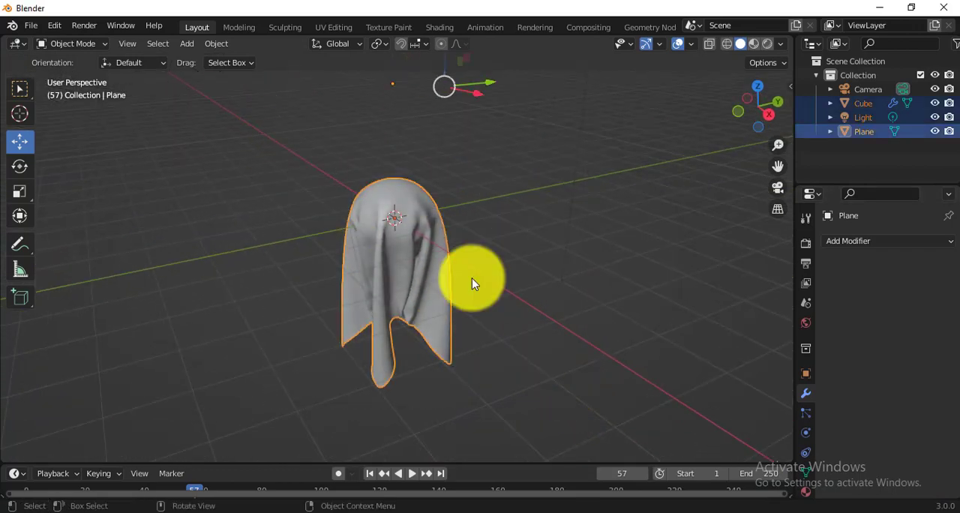
scroll(426, 220, down, 1)
scroll(425, 220, down, 2)
key(g)
key(z)
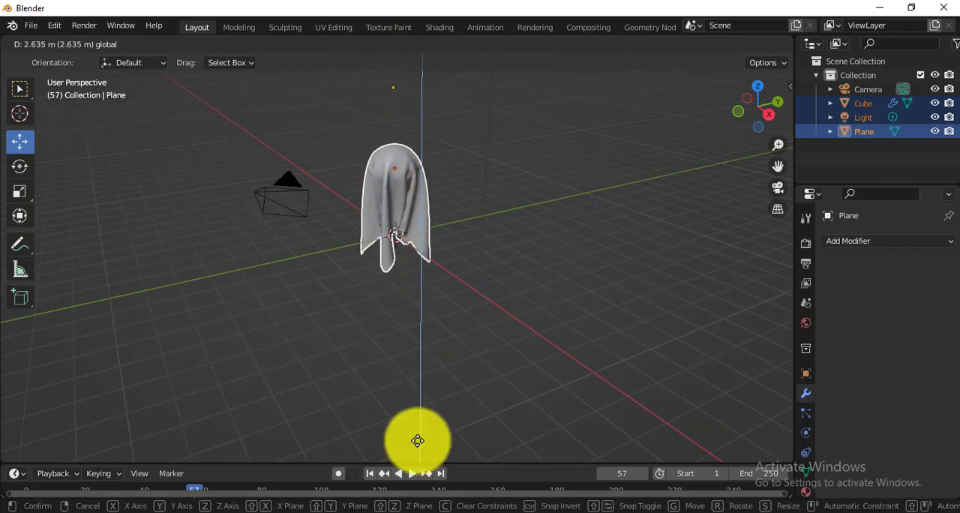
click(417, 408)
scroll(462, 182, up, 2)
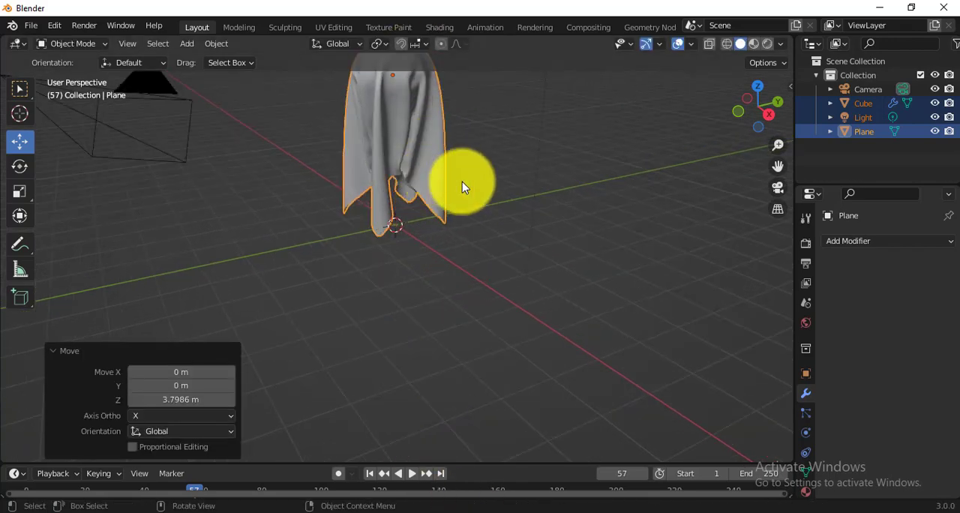
Step: Add a 2 m cube and move it about 4.94 m along Y, beside the draped cloth
click(527, 246)
key(shift+a)
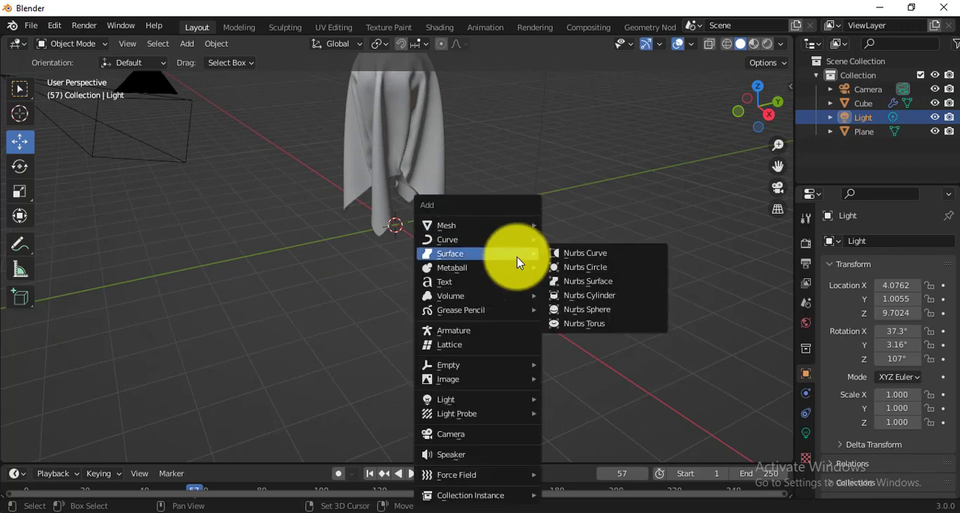
mouse_move(517, 225)
click(572, 238)
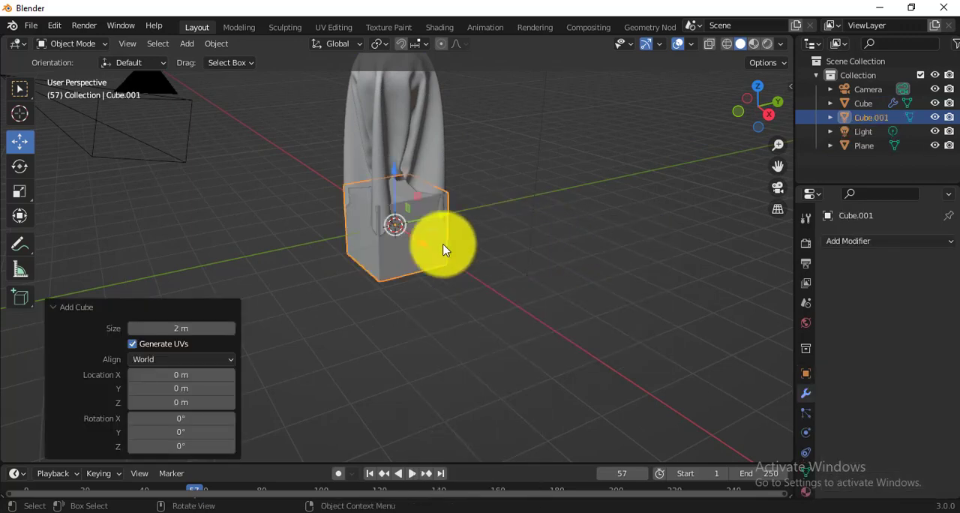
scroll(443, 248, down, 3)
key(g)
click(524, 225)
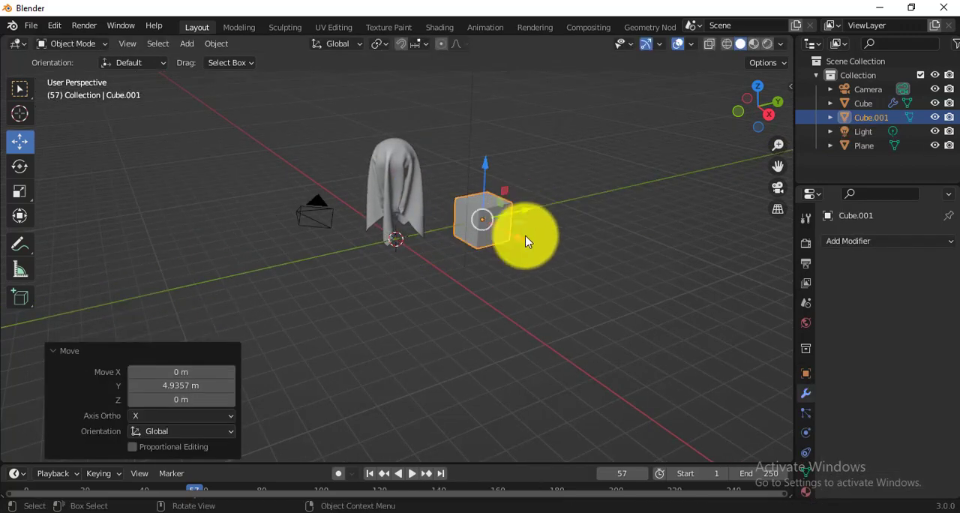
Step: Raise the new cube about 1.03 m onto the ground line and move it about 1.67 m further along Y
middle_drag(524, 235, 448, 261)
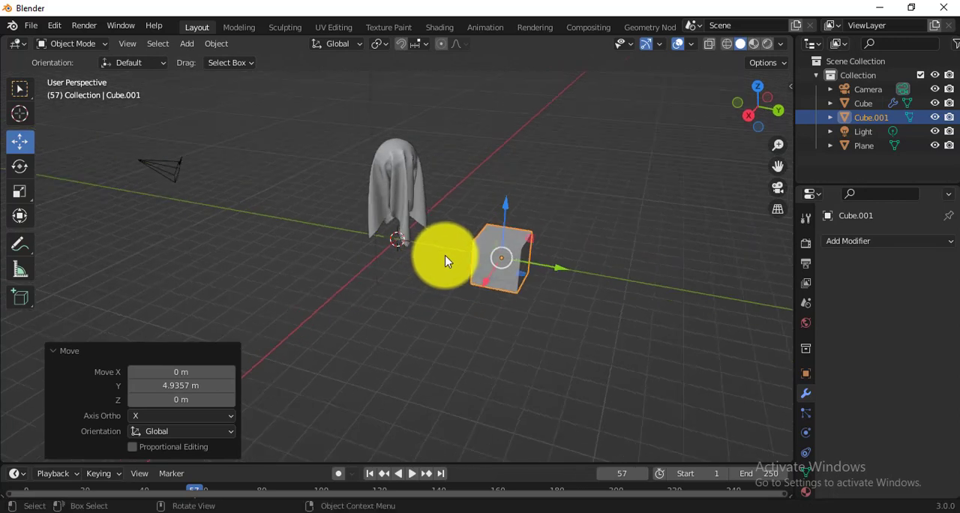
key(g)
key(z)
click(503, 193)
key(KP_1)
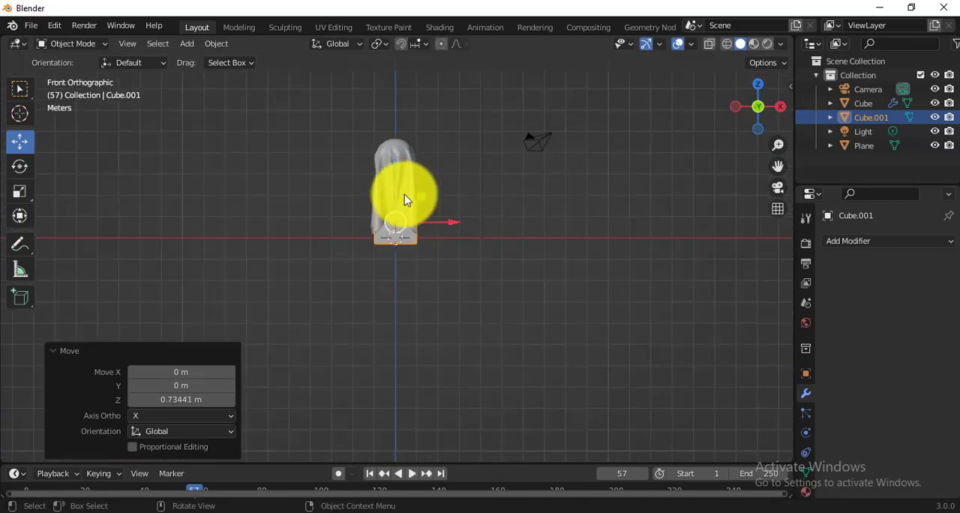
key(g)
key(z)
click(412, 193)
middle_drag(412, 193, 595, 280)
key(g)
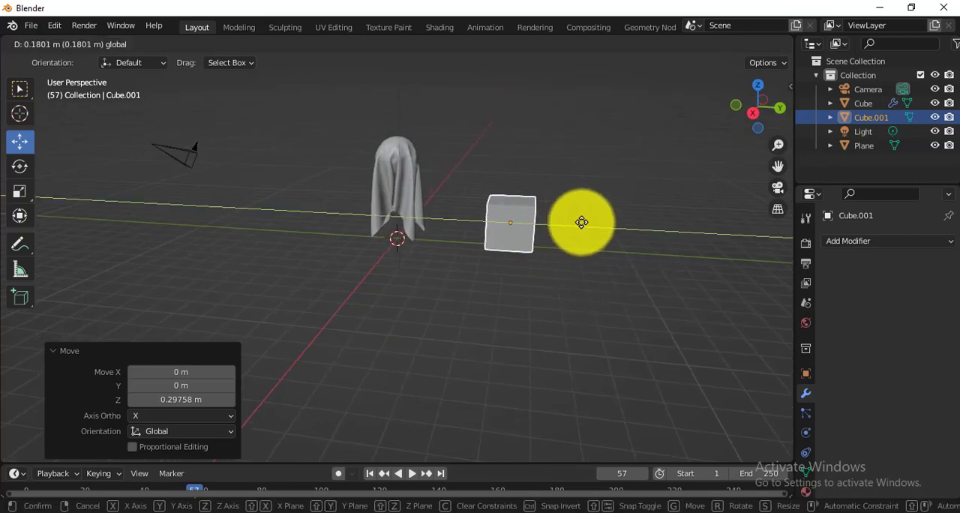
click(604, 229)
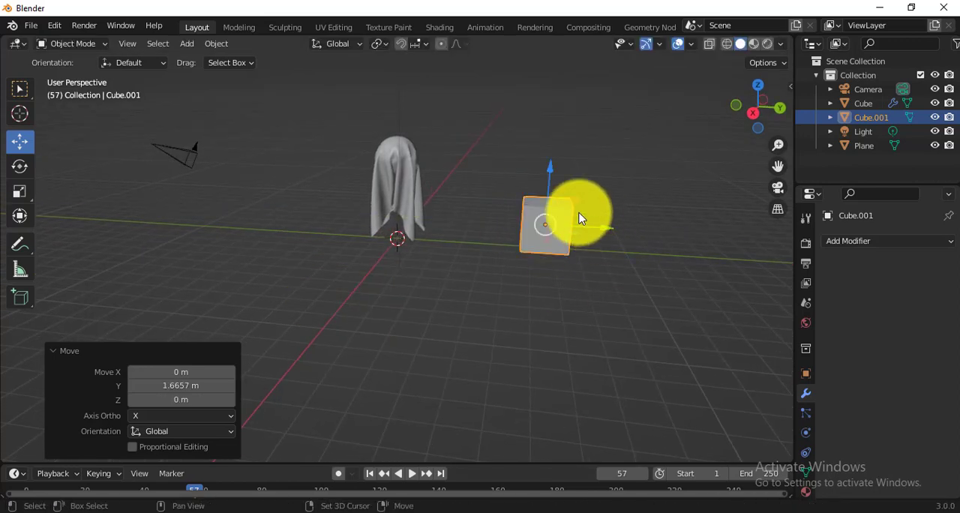
Step: Add a 2 m plane, move it along Y over the new cube, and raise it about 5.76 m
key(shift+a)
mouse_move(578, 211)
click(652, 217)
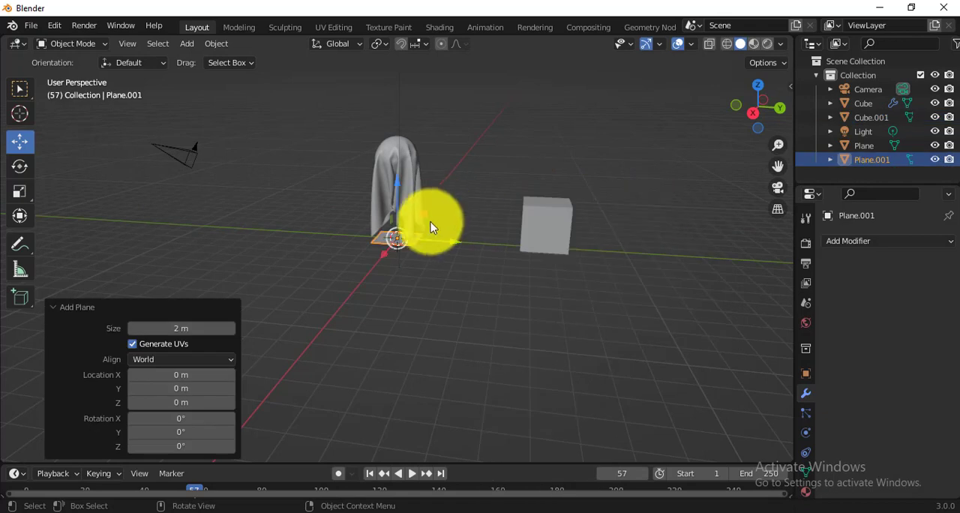
drag(436, 240, 574, 257)
drag(542, 193, 548, 95)
Step: Scale the new plane uniformly by about -3.79 so it extends well beyond the cube
key(s)
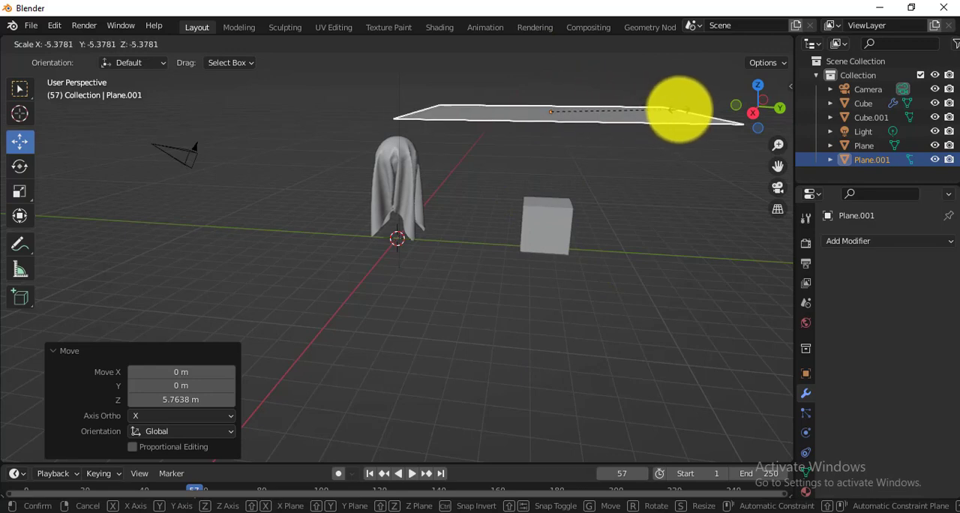
click(640, 102)
middle_drag(447, 225, 425, 234)
key(KP_1)
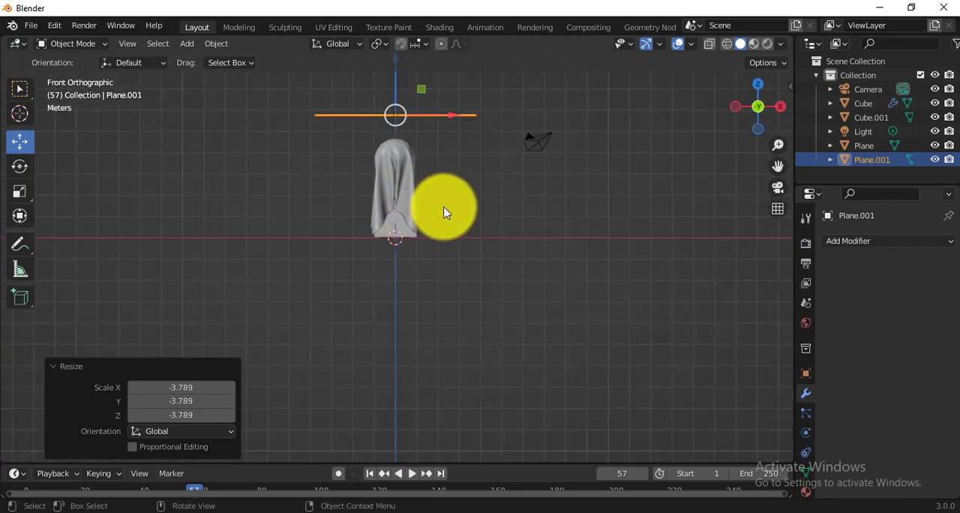
Step: Subdivide the new plane's mesh with 50 cuts and return to Object Mode
alt+middle_drag(493, 238, 548, 269)
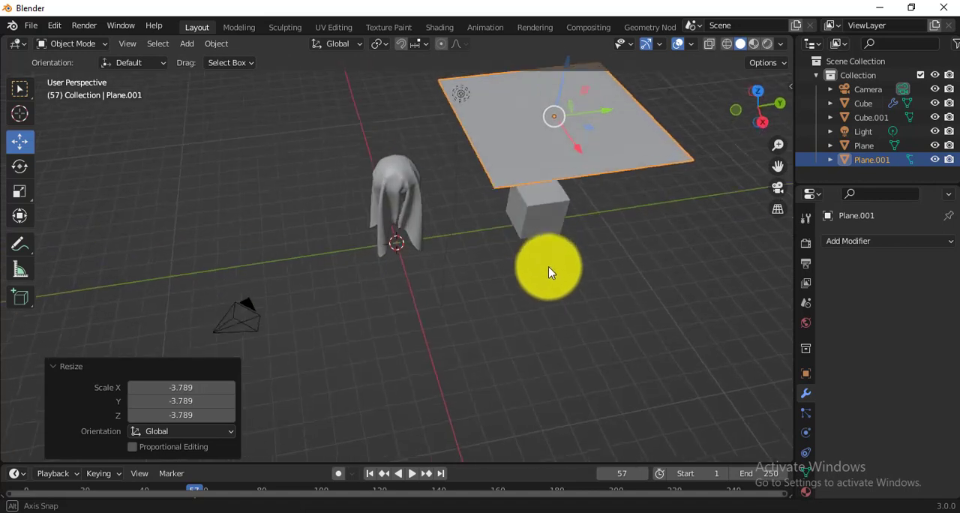
key(Tab)
right_click(538, 119)
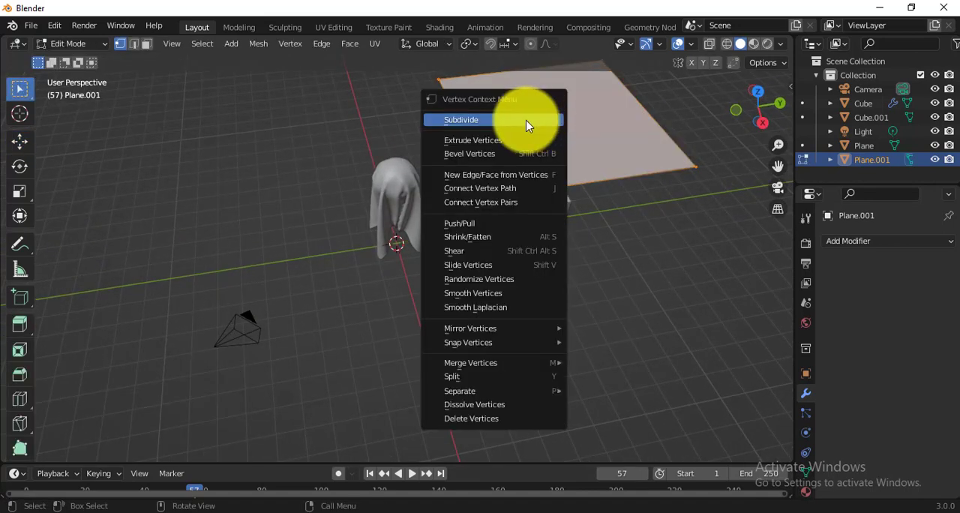
click(530, 122)
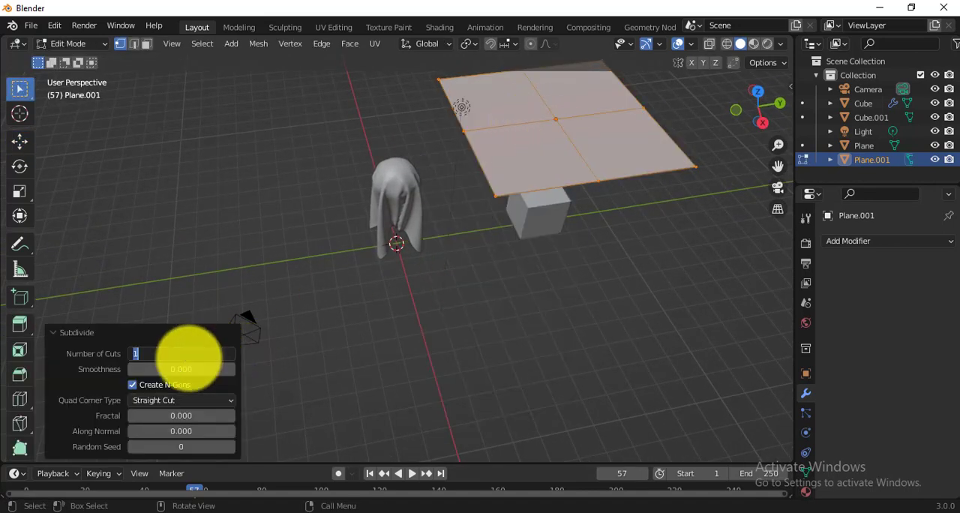
click(190, 356)
text(50)
key(Return)
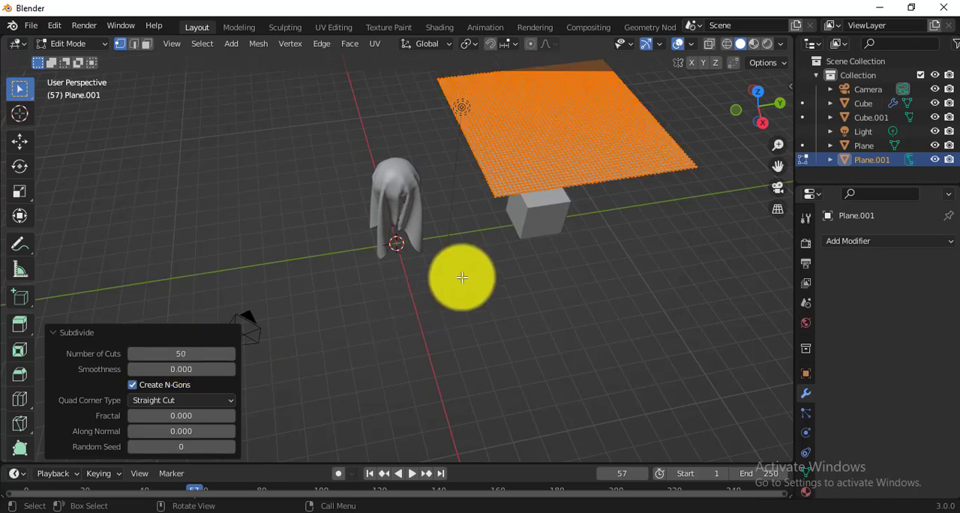
key(Tab)
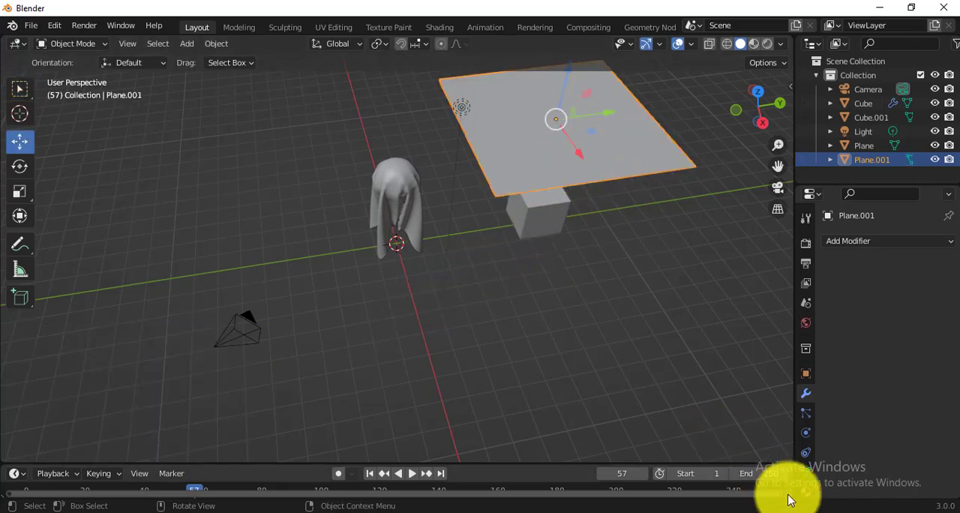
click(805, 413)
click(806, 433)
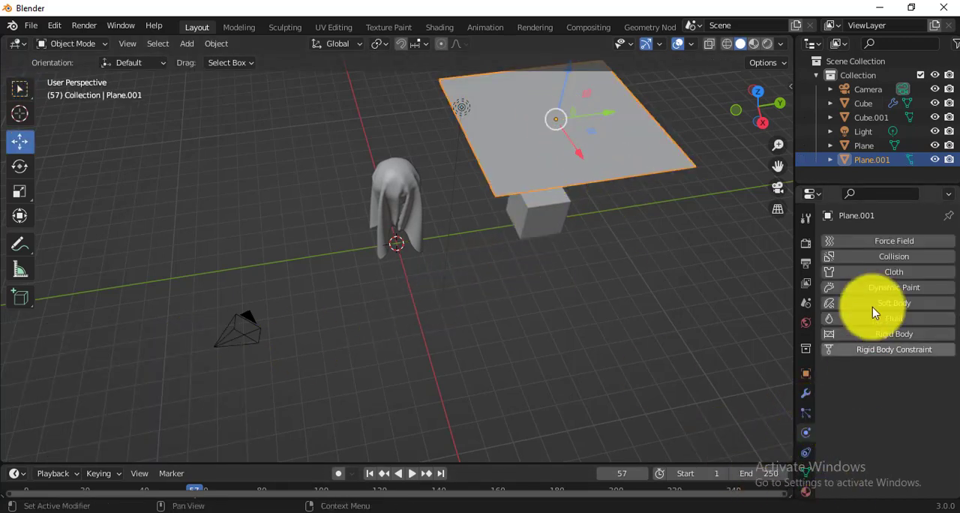
click(891, 272)
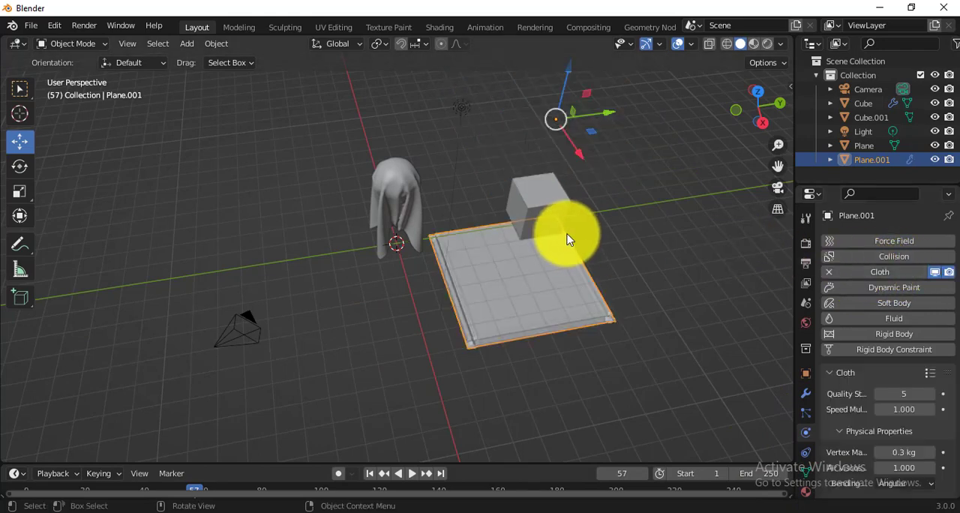
key(ctrl+z)
Step: Select the new cube beneath the large plane and enable Collision physics on it
click(559, 221)
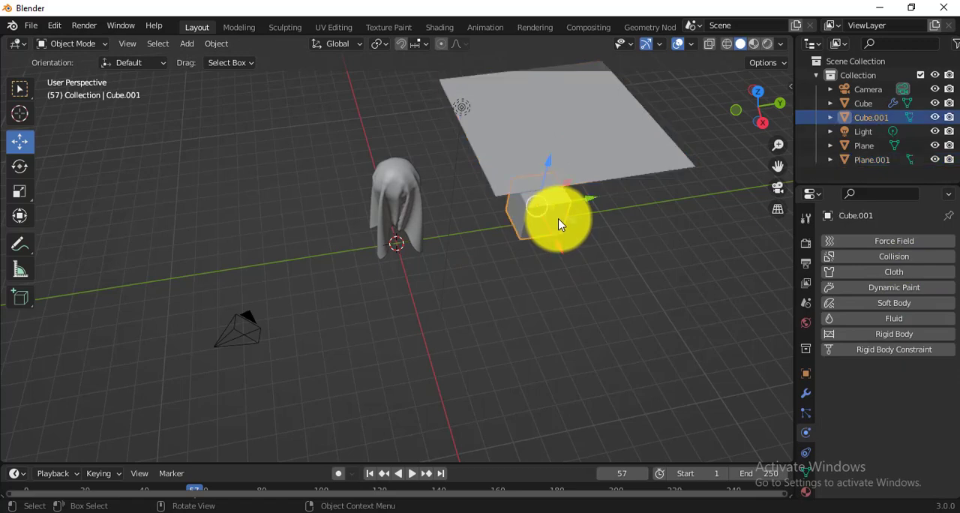
click(899, 264)
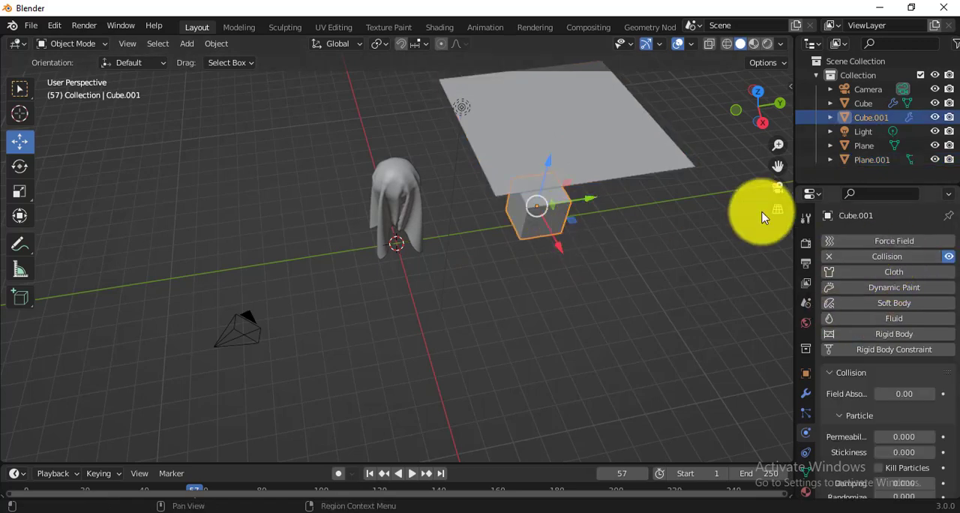
click(602, 150)
click(898, 274)
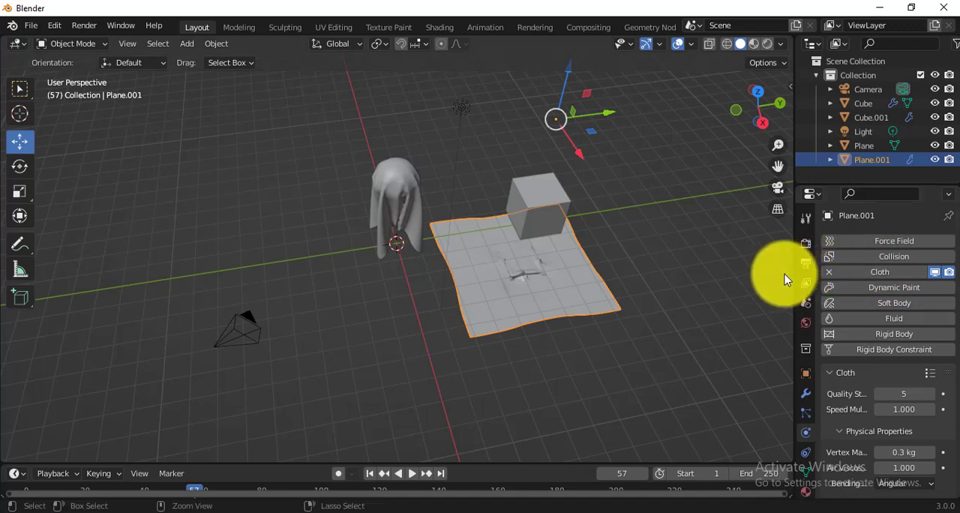
key(ctrl+z)
Step: Return the timeline to frame 1 and enable Cloth physics on the large plane above the cube
middle_drag(577, 210, 577, 180)
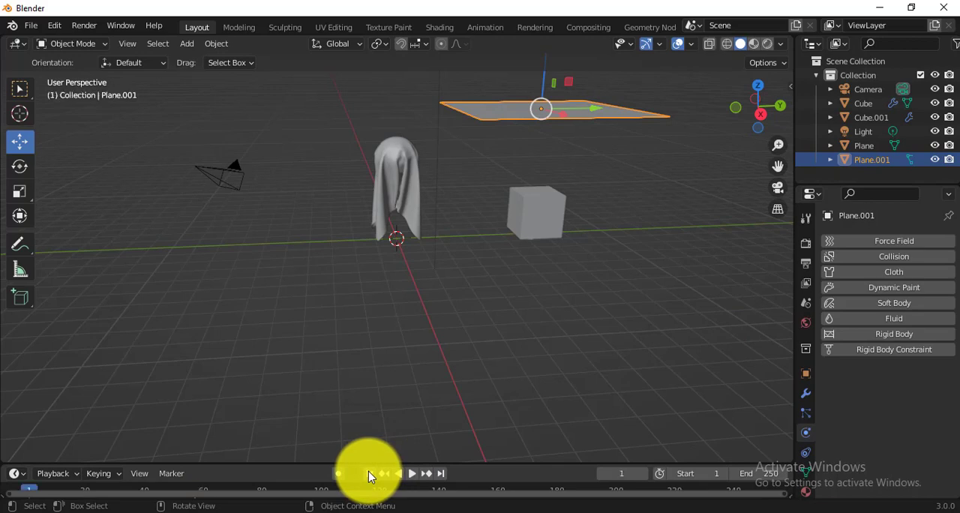
click(896, 257)
click(890, 273)
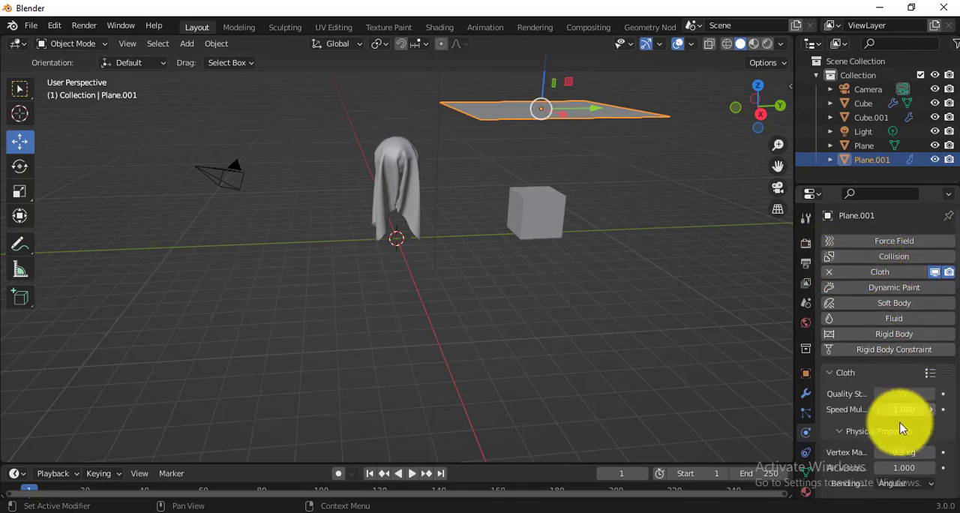
Step: Turn on Internal Springs in the large plane's cloth settings
scroll(896, 421, down, 10)
scroll(866, 397, down, 2)
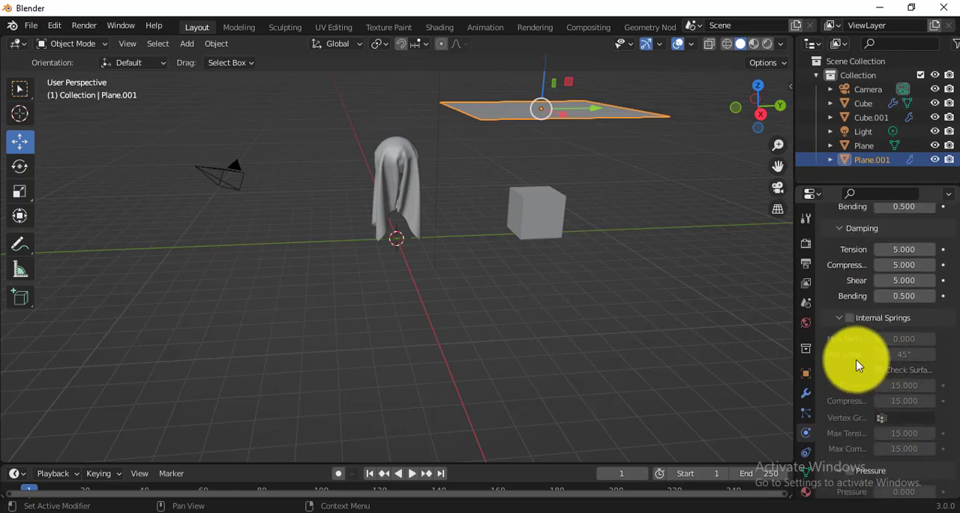
scroll(827, 308, down, 5)
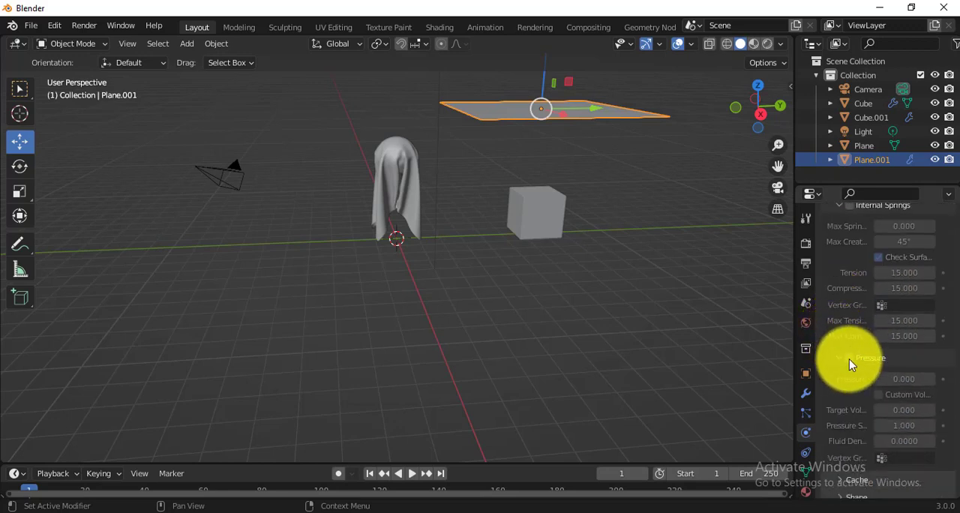
scroll(847, 359, up, 2)
click(849, 261)
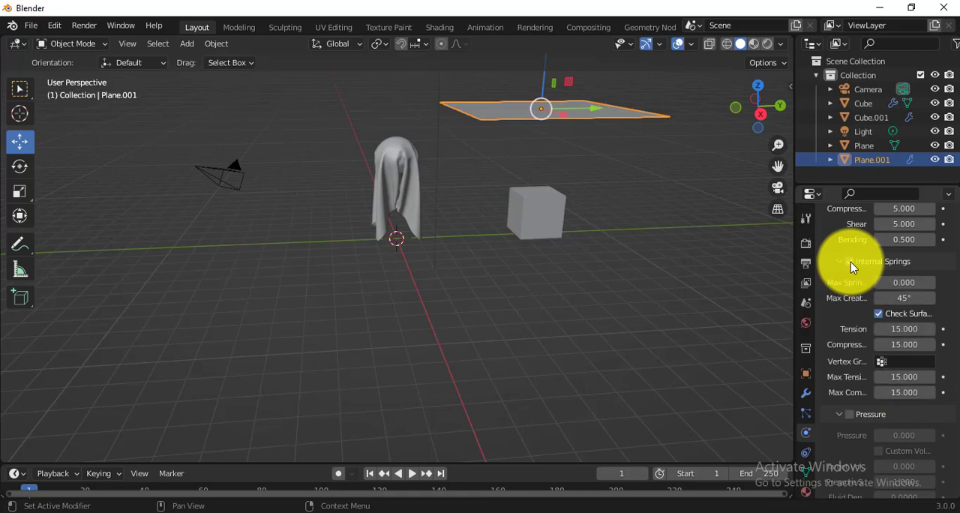
Step: Set the plane's cloth collision quality to 4 and turn on Self Collisions
scroll(840, 420, down, 9)
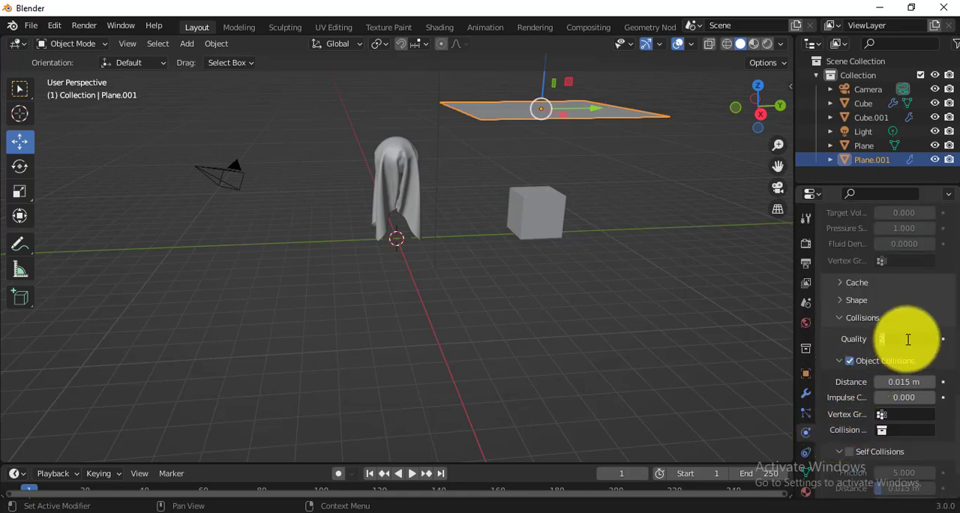
scroll(852, 350, down, 2)
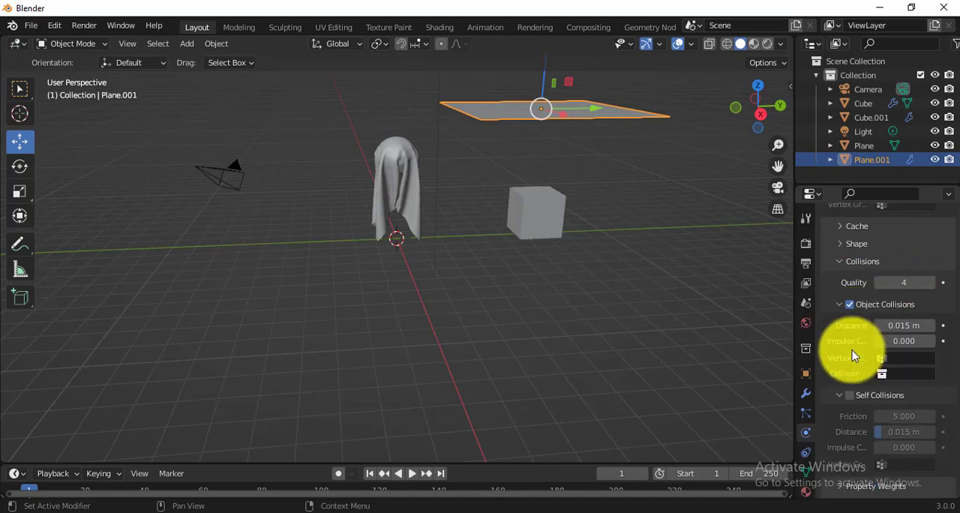
scroll(852, 358, down, 1)
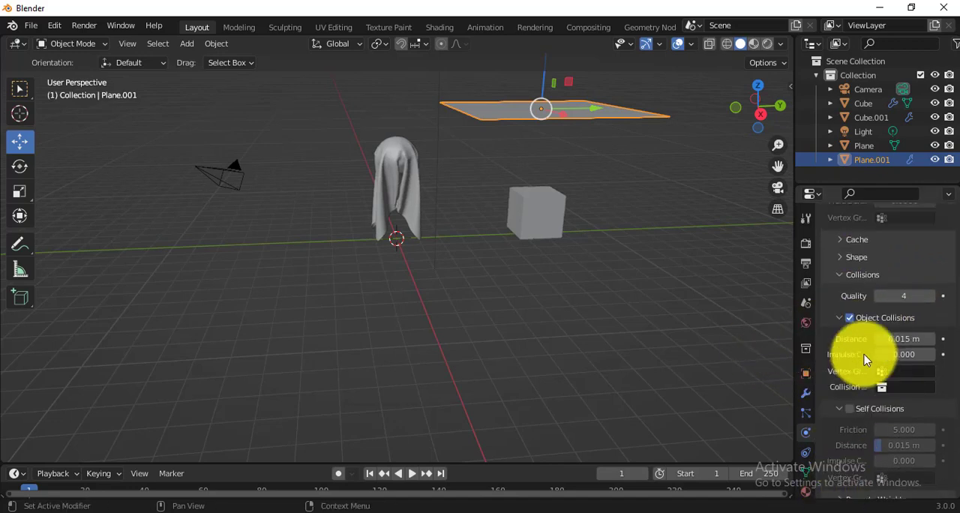
scroll(863, 359, up, 2)
scroll(861, 342, up, 1)
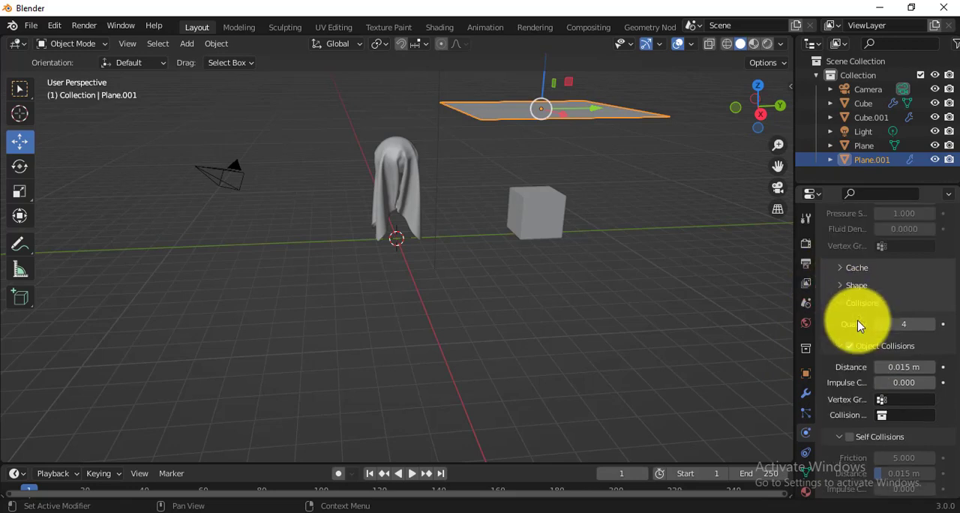
scroll(868, 335, up, 10)
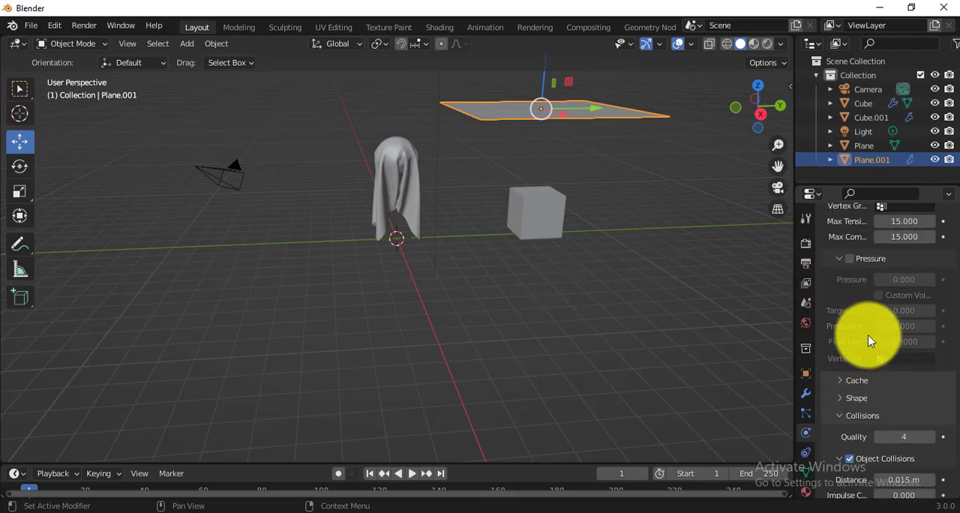
scroll(867, 334, up, 9)
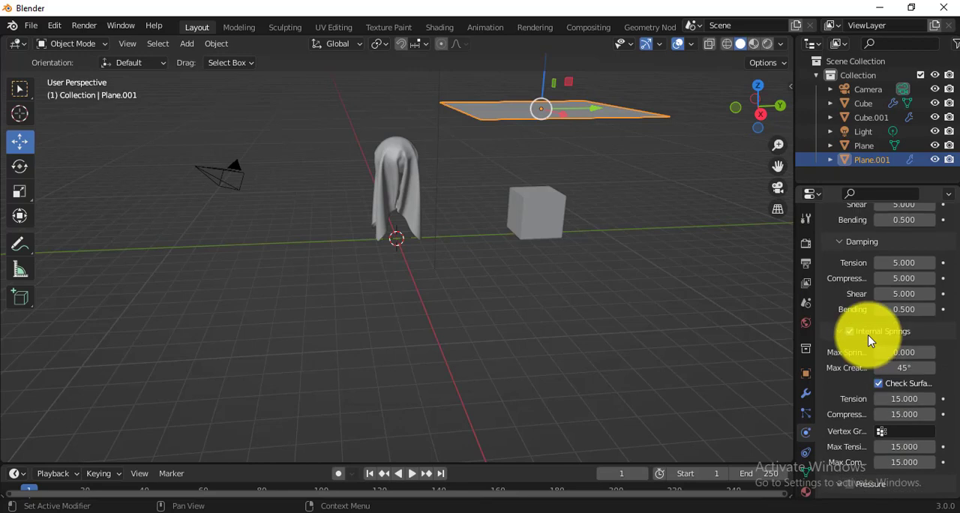
scroll(867, 335, up, 2)
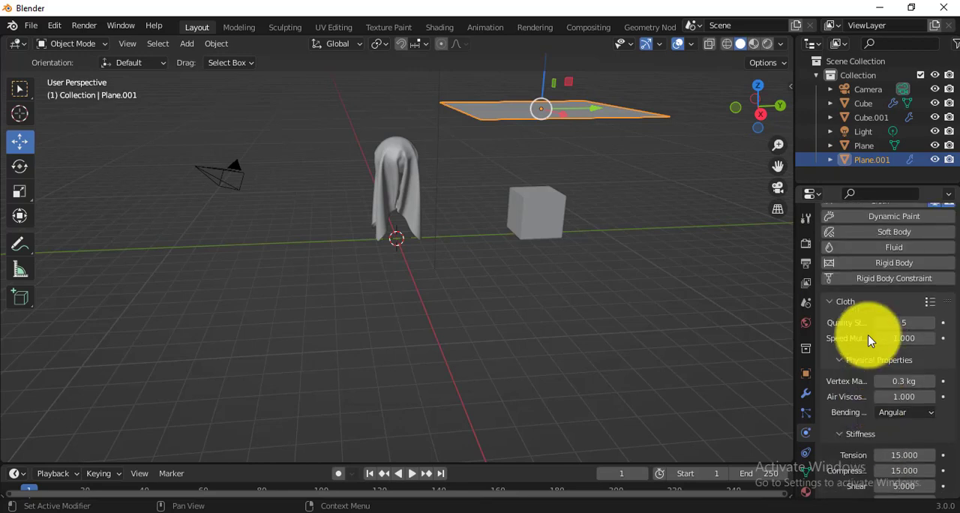
scroll(862, 403, down, 10)
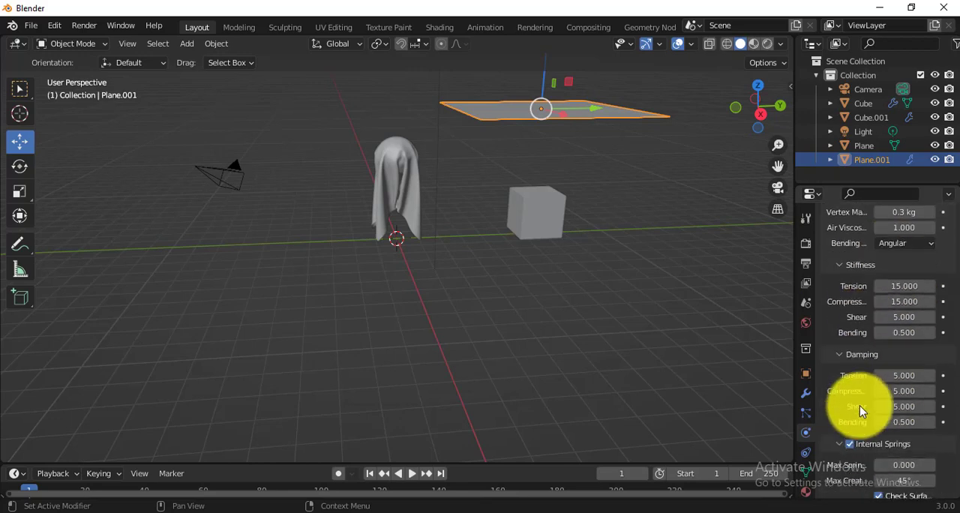
scroll(864, 405, down, 7)
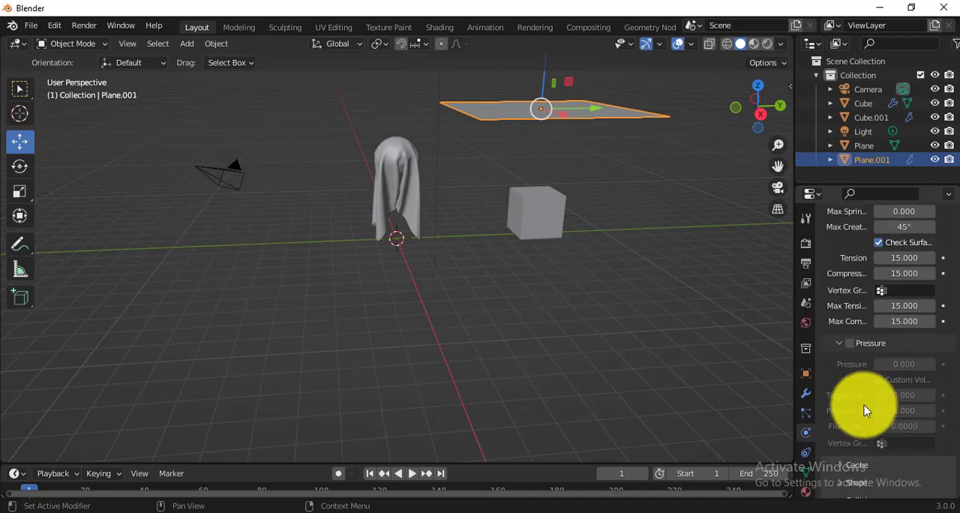
scroll(864, 407, down, 7)
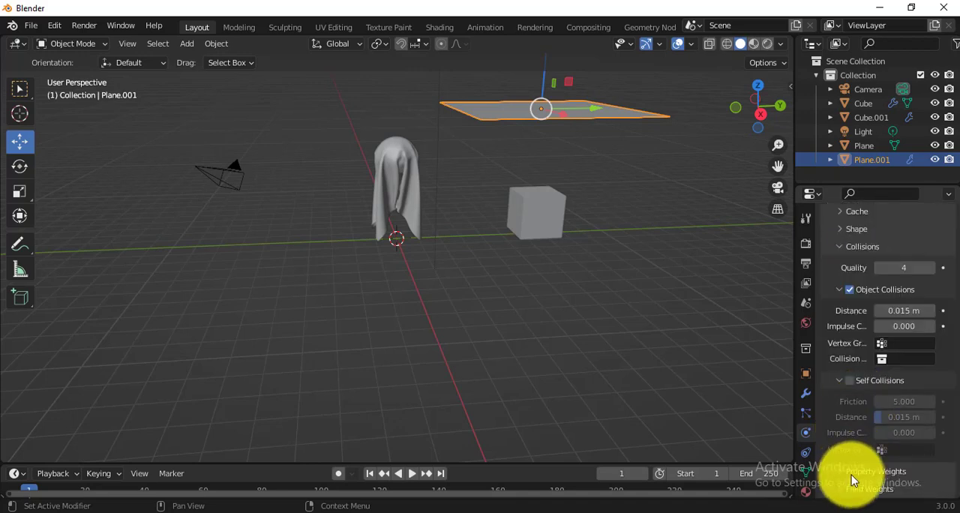
click(850, 381)
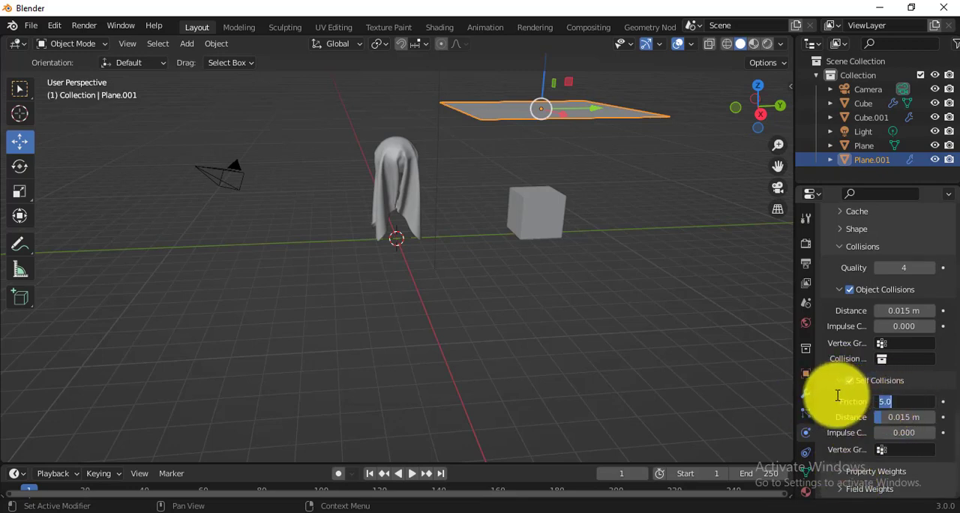
Step: Play the cloth simulation until the plane hangs over the cube, and stop it at about frame 64
click(412, 474)
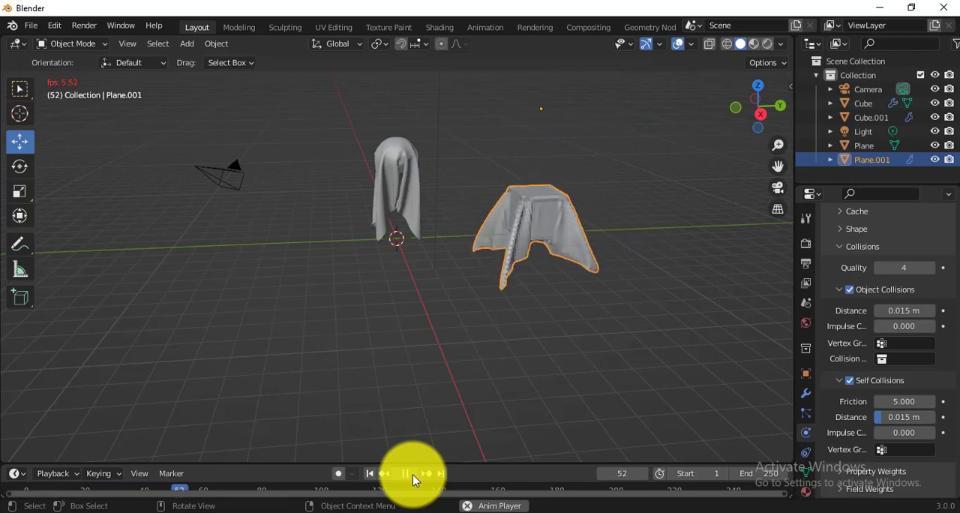
click(412, 474)
middle_drag(557, 263, 473, 250)
scroll(531, 227, up, 2)
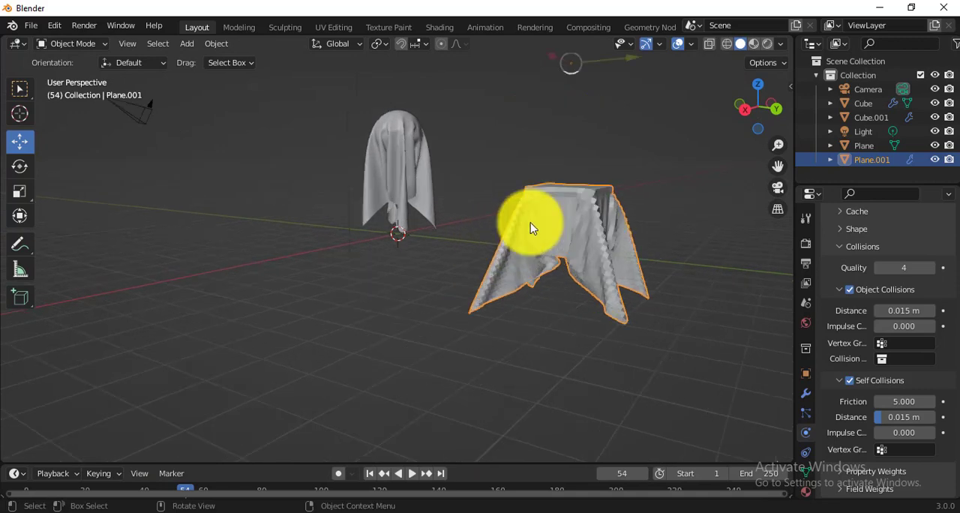
click(413, 473)
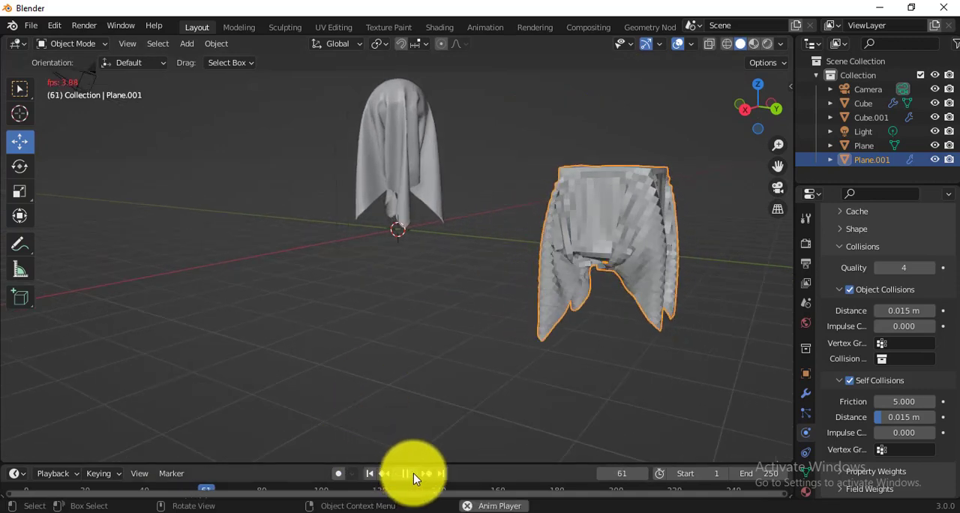
click(413, 473)
Step: Keep the draped plane over the cube selected, enlarge the timeline, and set the current frame to 59
middle_drag(645, 292, 642, 268)
click(584, 236)
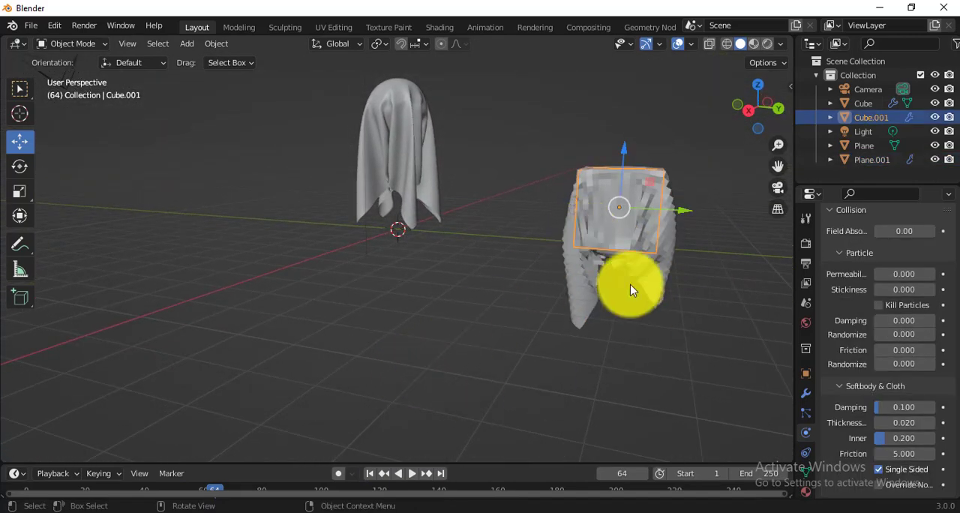
click(593, 286)
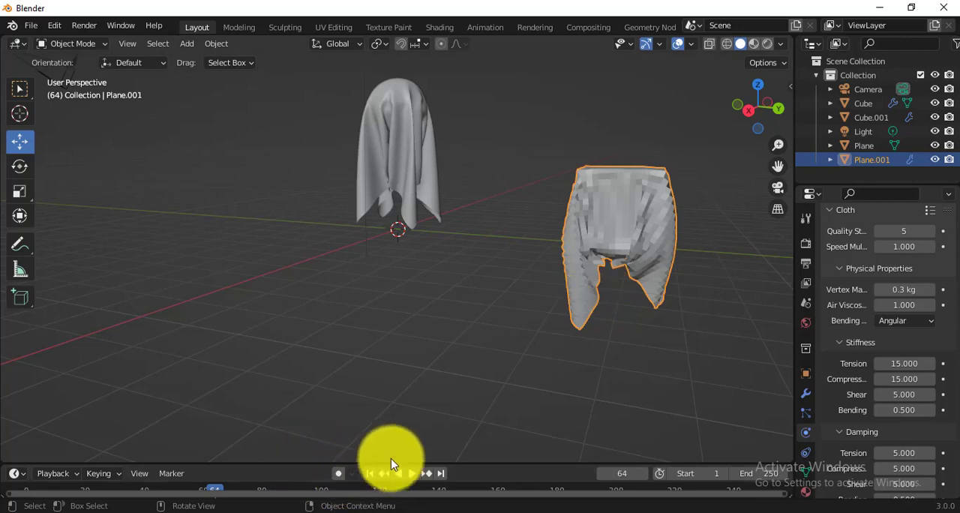
drag(388, 465, 203, 412)
middle_drag(460, 288, 529, 304)
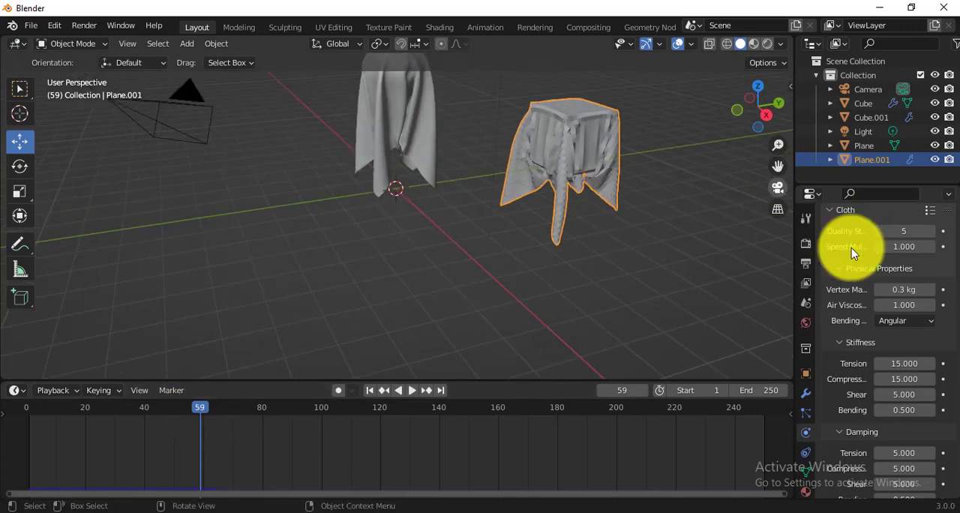
Step: Add a Subdivision Surface modifier to the cloth over the cube and set its viewport level to 2
click(805, 393)
click(896, 241)
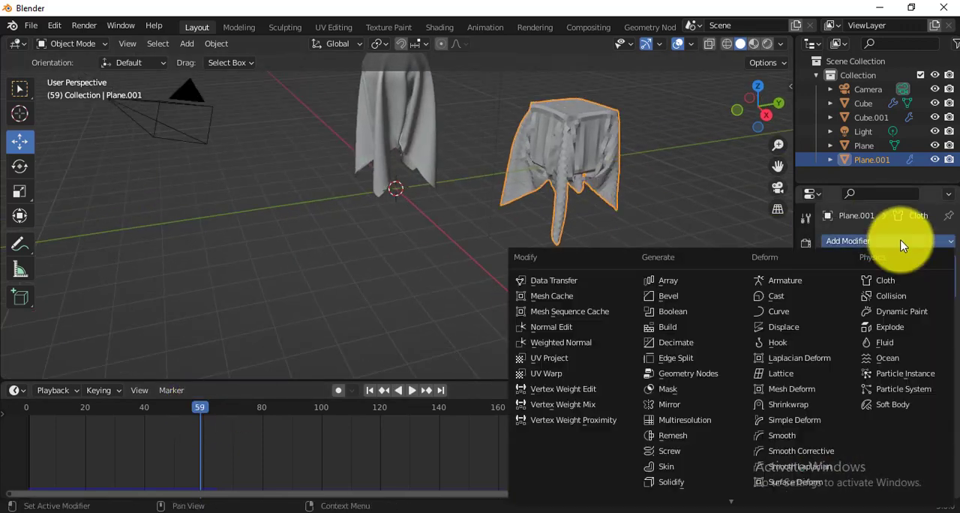
scroll(682, 460, down, 2)
click(683, 465)
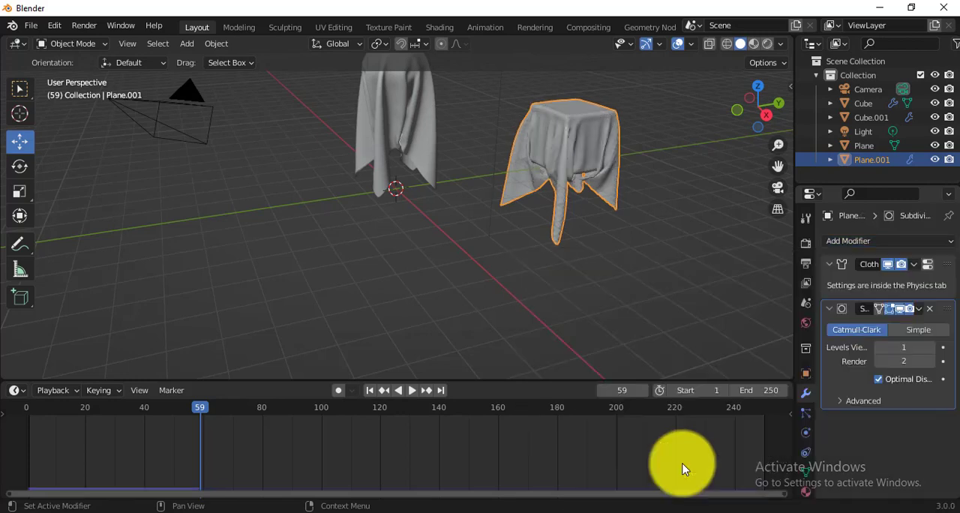
middle_drag(627, 239, 607, 253)
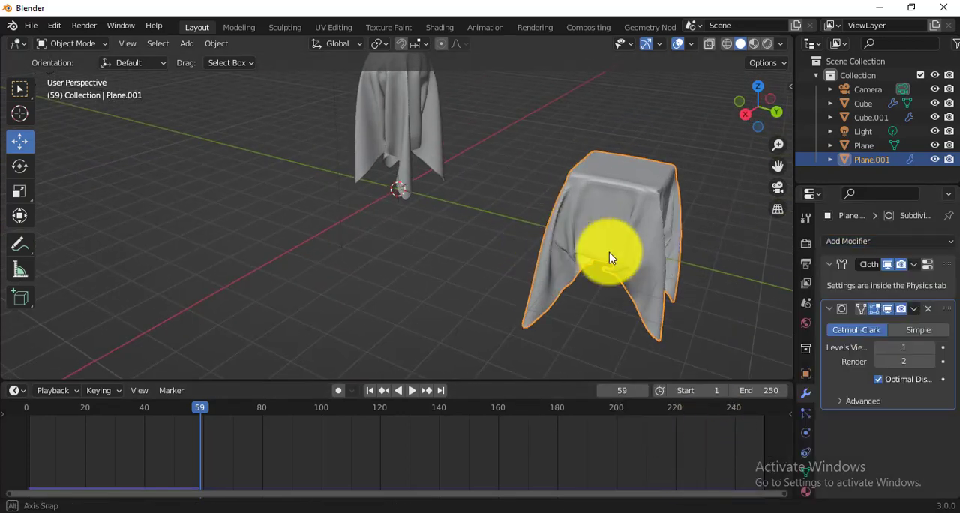
click(930, 349)
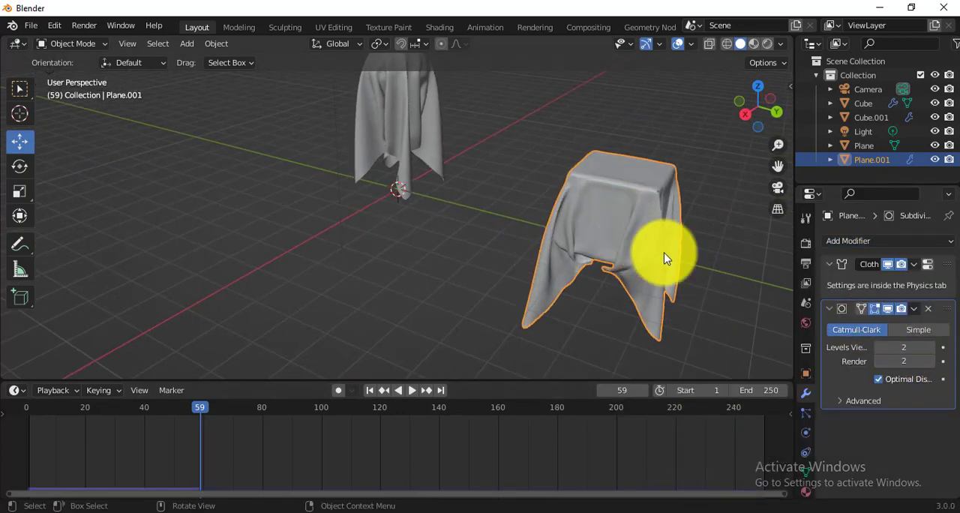
Step: Apply the Cloth modifier and then the Subdivision modifier on the plane draped over the cube
click(913, 308)
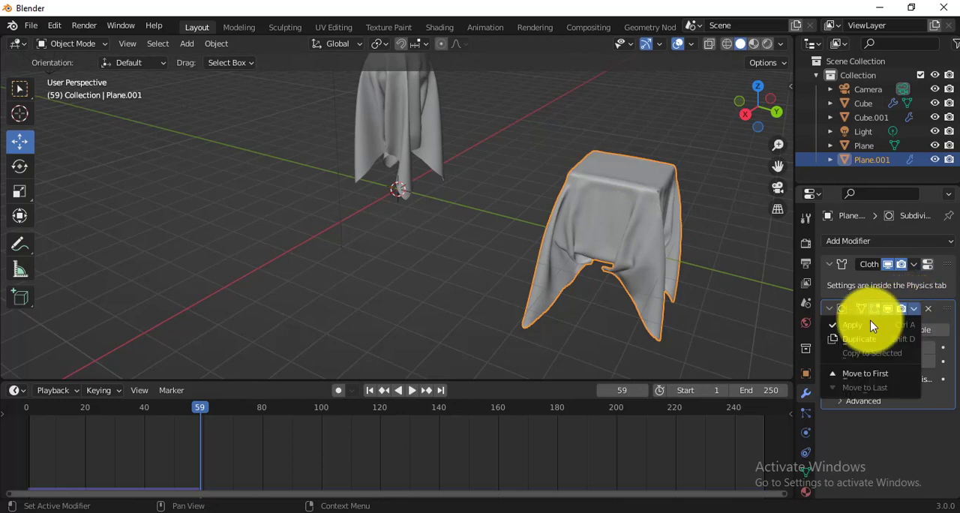
click(646, 228)
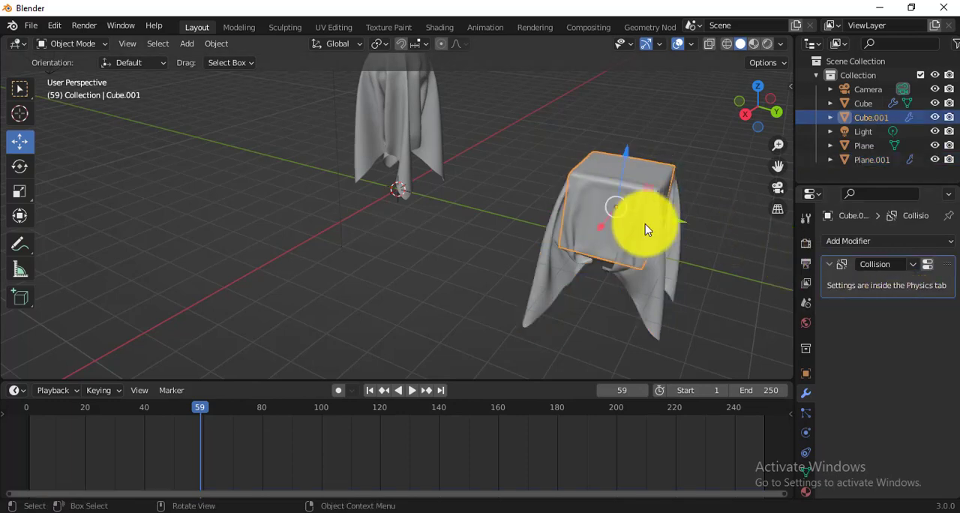
click(666, 264)
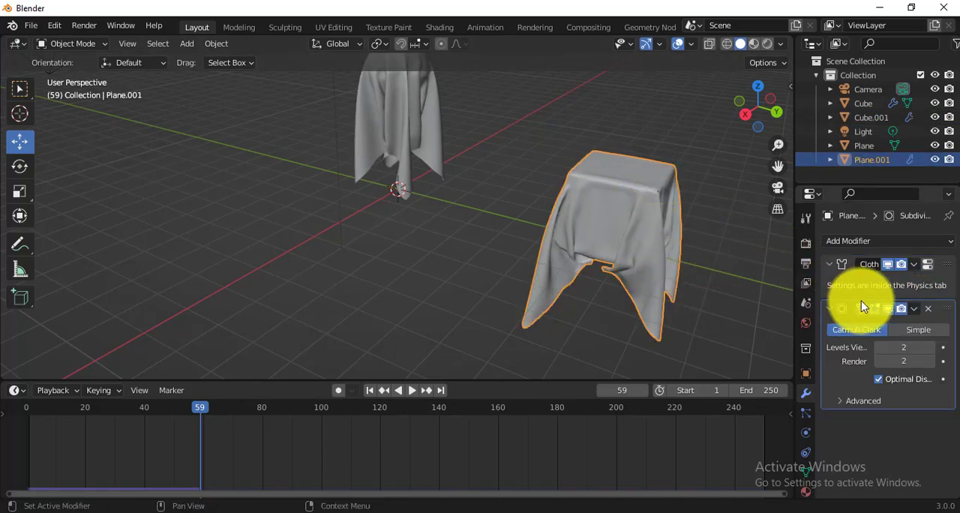
click(914, 264)
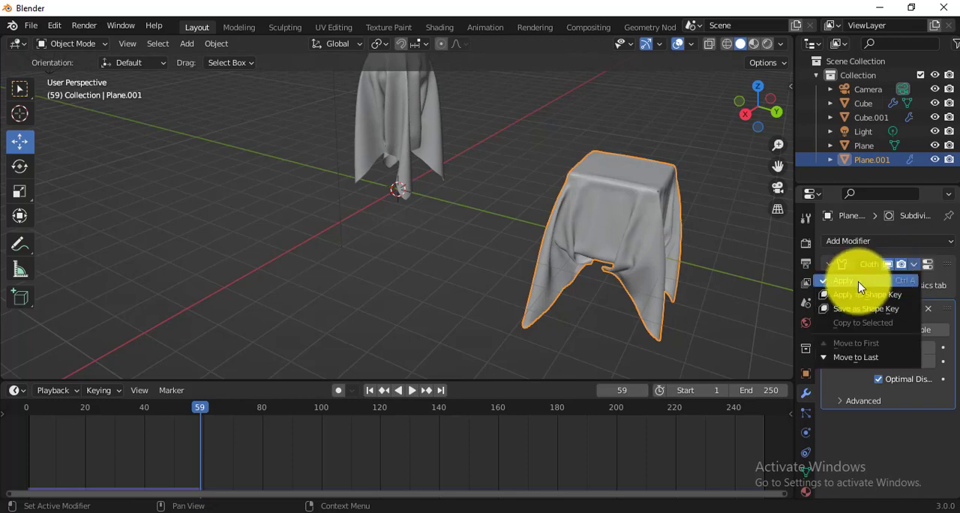
click(860, 281)
click(912, 265)
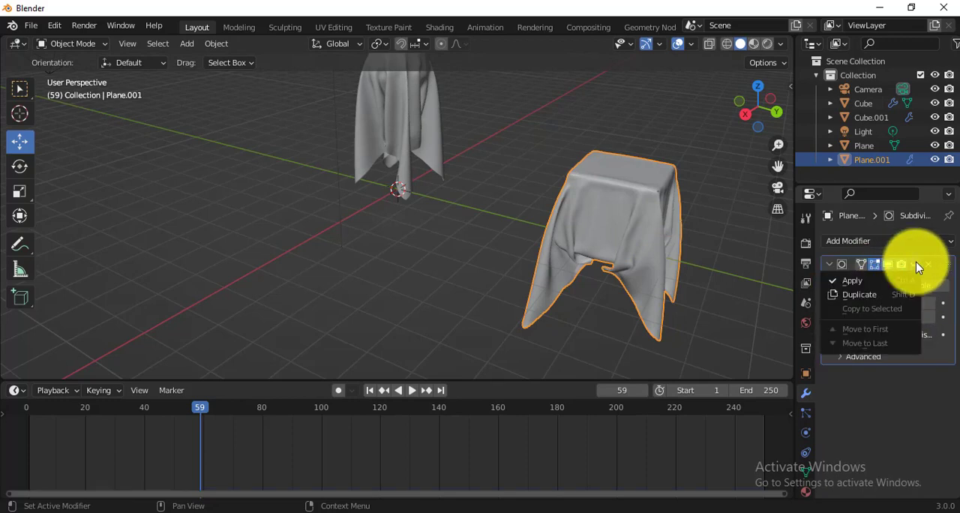
click(864, 278)
Step: Select the cube together with its draped cloth and raise both about 2.43 m along Z
middle_drag(608, 208, 617, 196)
drag(535, 91, 738, 274)
scroll(636, 249, down, 1)
middle_drag(636, 255, 564, 124)
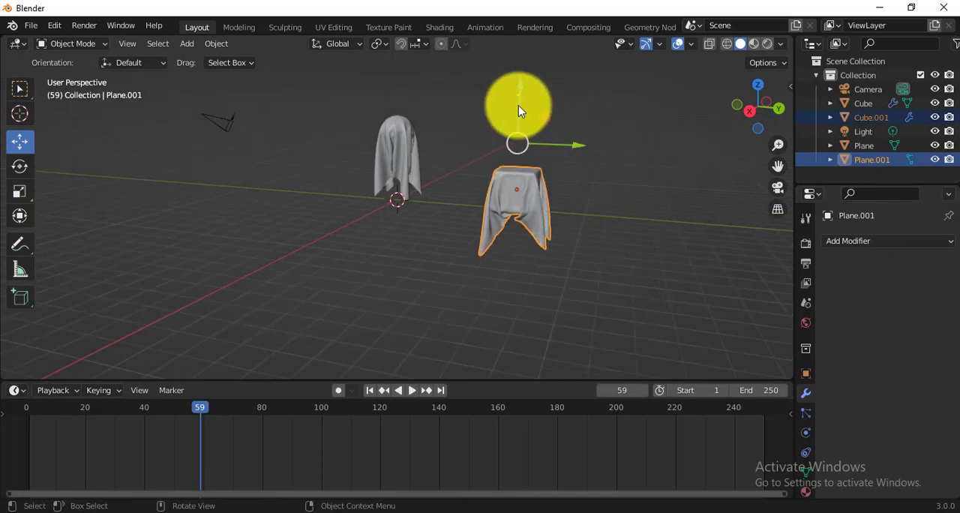
drag(518, 105, 522, 50)
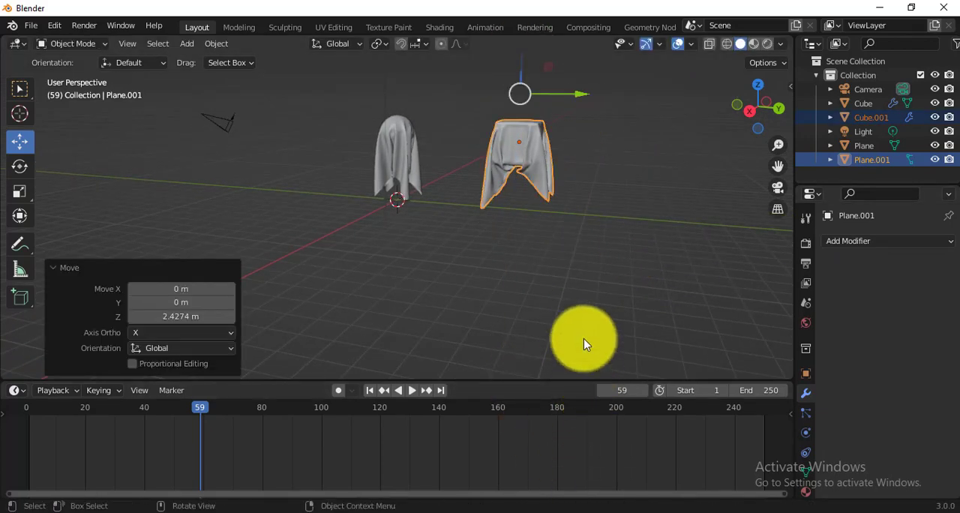
Step: Shrink the timeline, move the draped cube about -2.16 m along Y towards the draped sphere, and deselect everything
drag(459, 379, 455, 447)
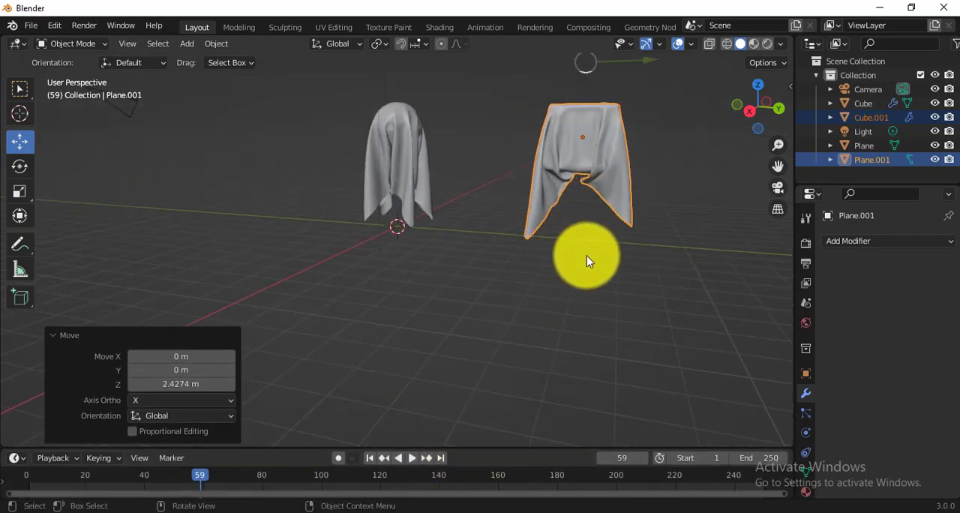
middle_drag(582, 264, 568, 164)
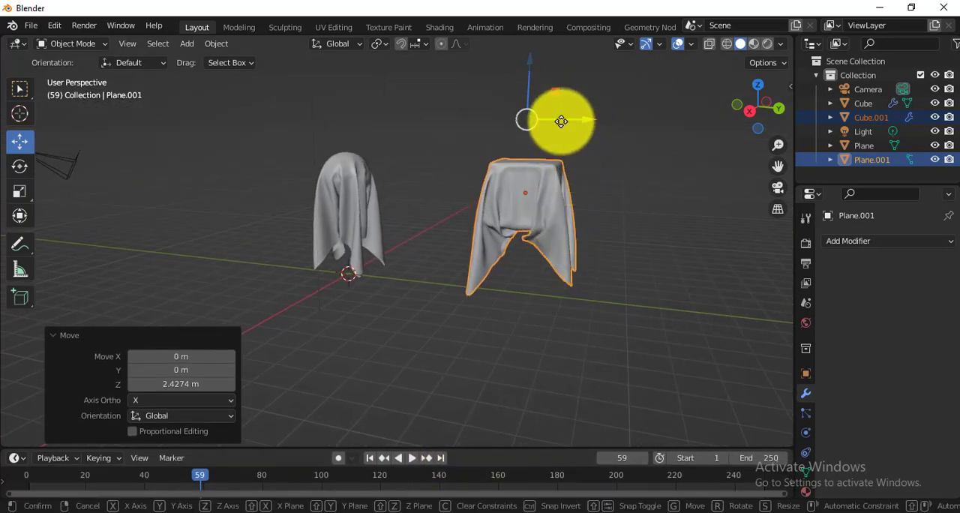
drag(561, 120, 411, 255)
middle_drag(410, 255, 404, 276)
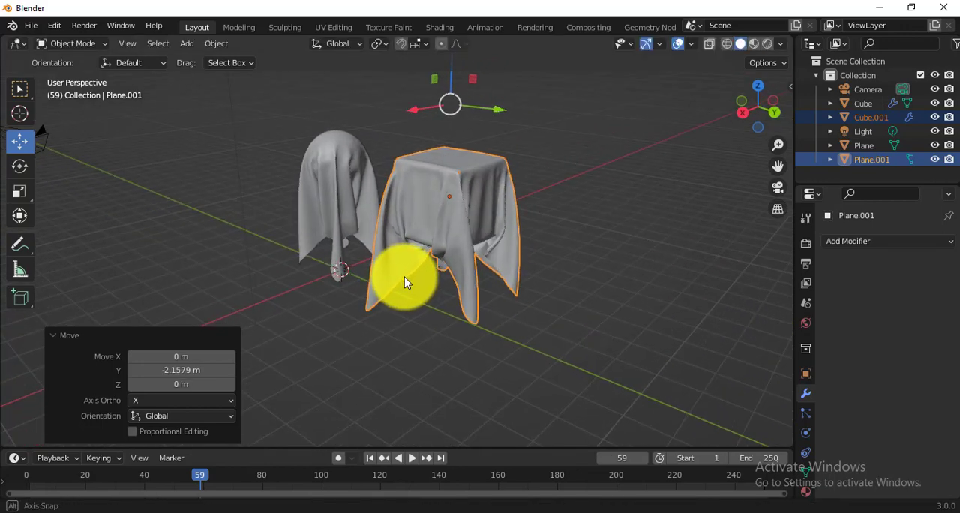
click(377, 348)
middle_drag(336, 221, 357, 267)
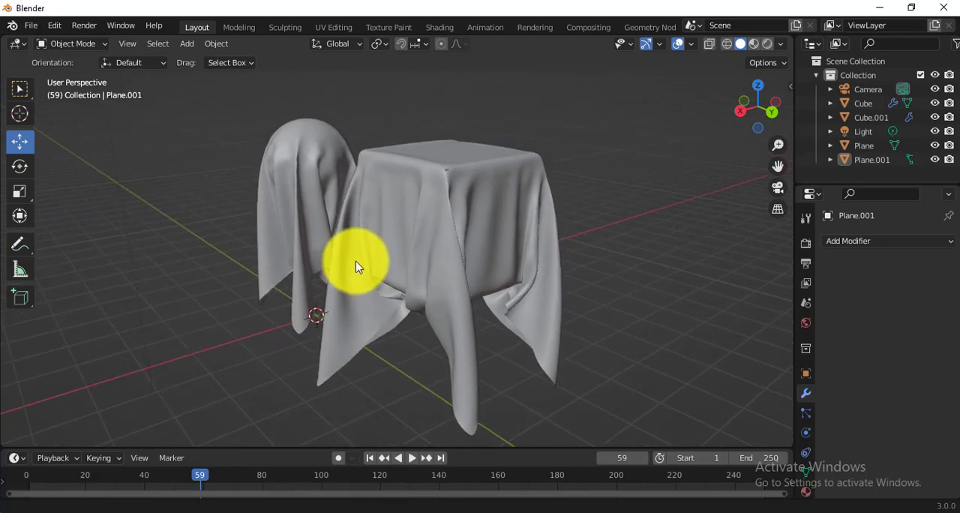